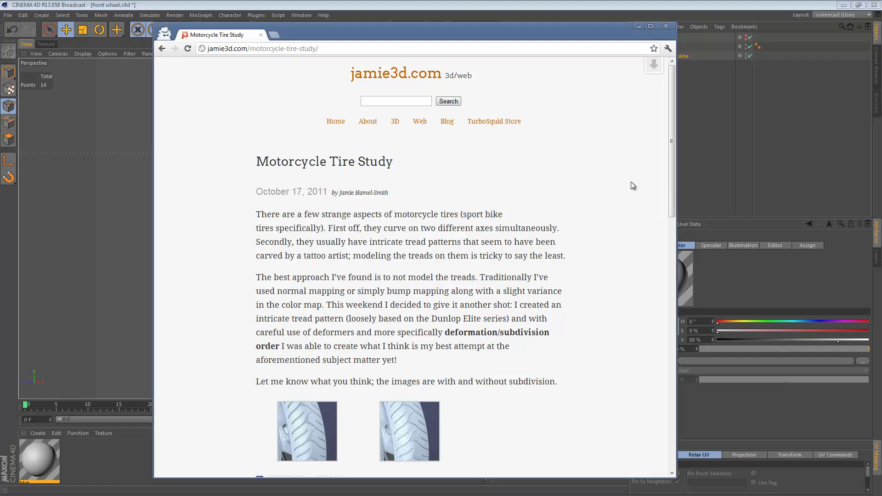
Open the front tire with subdivision image from the Motorcycle Tire Study article and view the tread wireframe
{"action": "left_click_drag", "start_coordinate": [671, 101], "coordinate": [669, 129]}
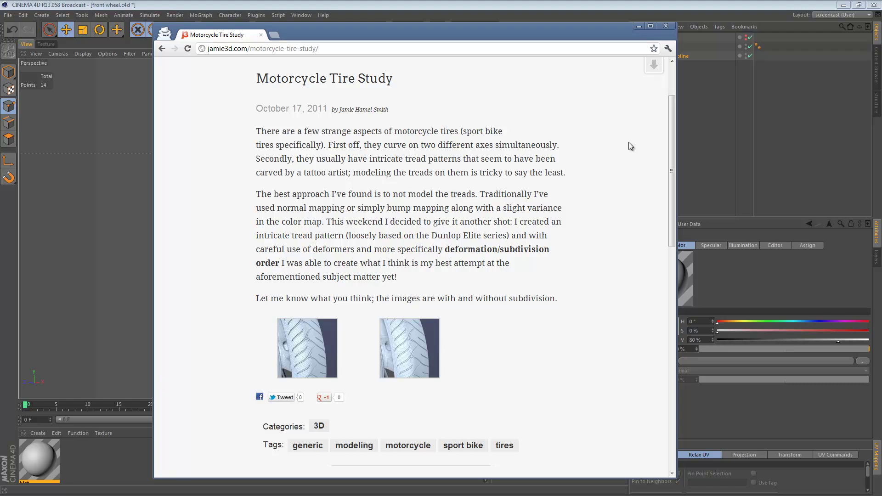
{"action": "left_click", "coordinate": [318, 340]}
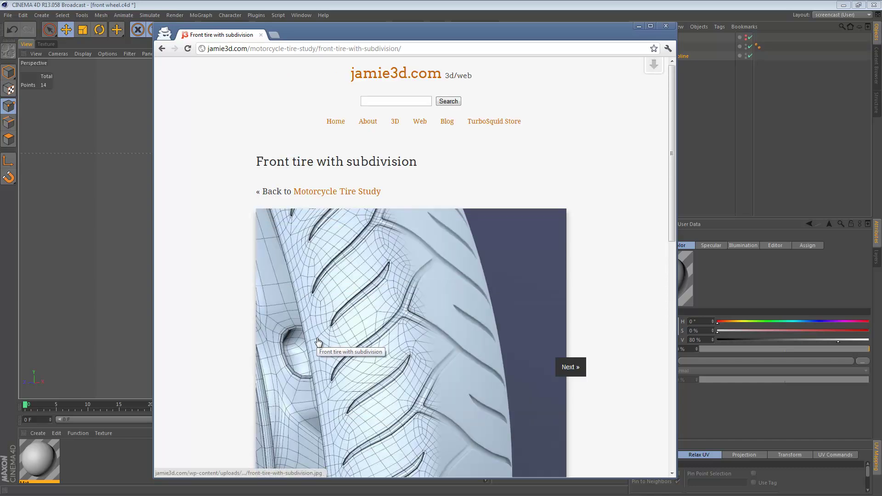
{"action": "scroll", "coordinate": [318, 342], "scroll_direction": "down", "scroll_amount": 2}
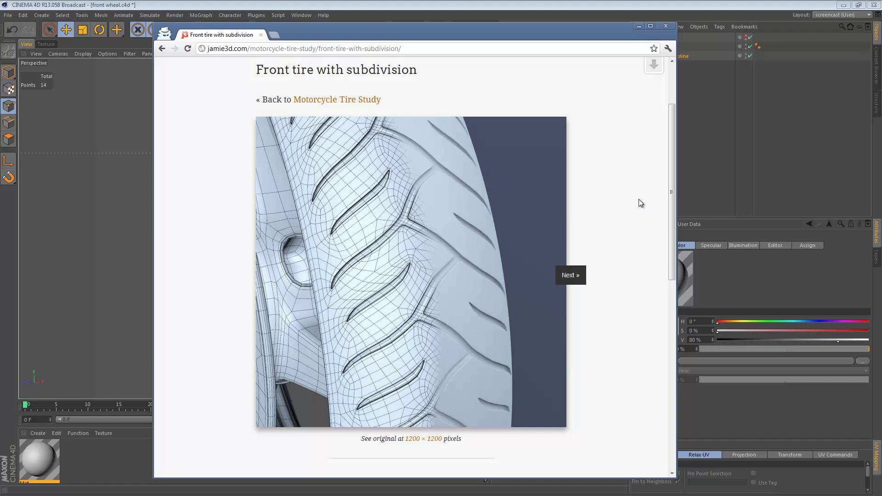
Switch to CINEMA 4D and examine the front tire's profile spline up close
{"action": "left_click", "coordinate": [488, 8]}
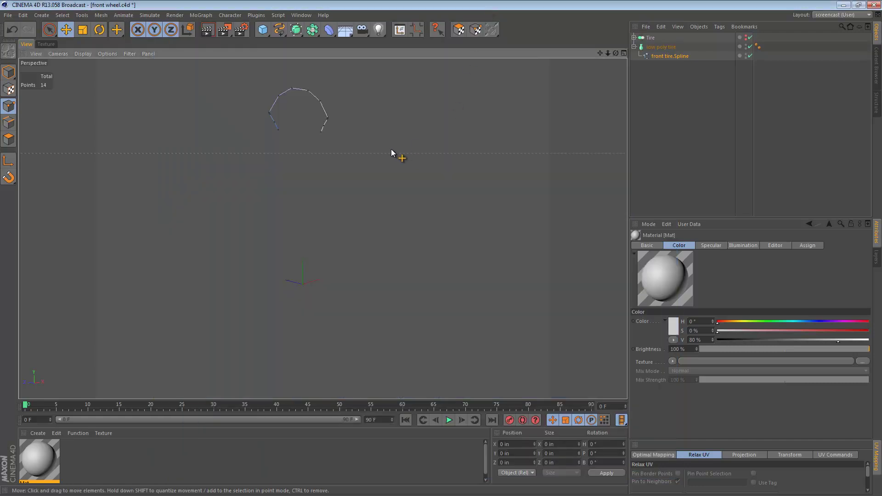
{"action": "right_click_drag", "start_coordinate": [325, 109], "coordinate": [390, 112], "text": "alt"}
{"action": "middle_click_drag", "start_coordinate": [391, 111], "coordinate": [469, 170], "text": "alt"}
{"action": "mouse_move", "coordinate": [349, 168]}
{"action": "left_mouse_down", "text": "alt"}
{"action": "mouse_move", "coordinate": [230, 168]}
{"action": "mouse_move", "coordinate": [347, 168]}
{"action": "left_mouse_up", "text": "alt"}
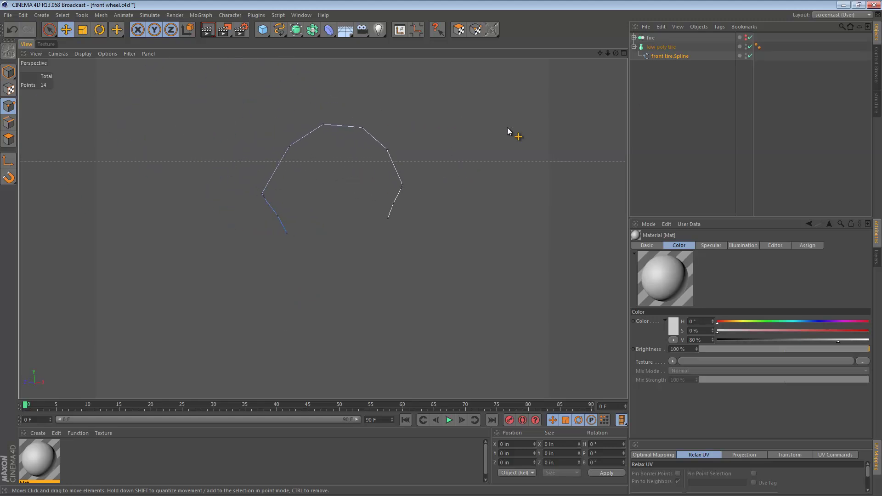
Set the low poly tire lathe's angle to 360° and its subdivision to 68
{"action": "left_click", "coordinate": [664, 47]}
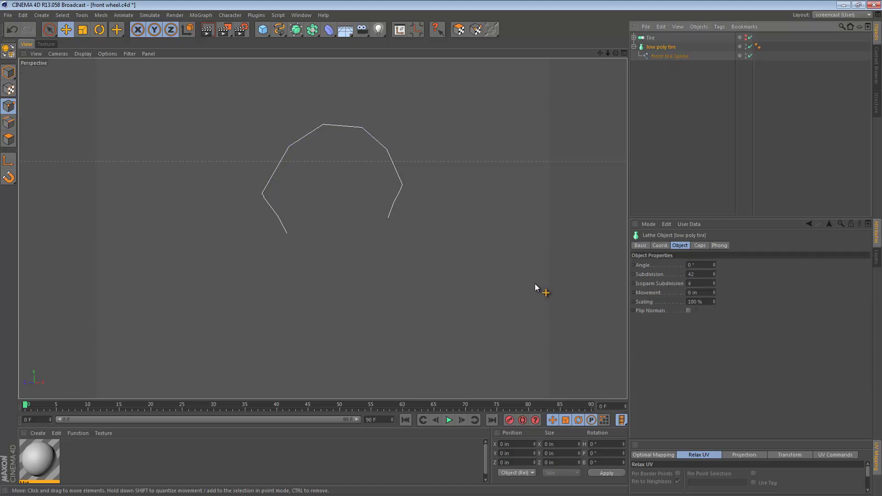
{"action": "right_click_drag", "start_coordinate": [534, 283], "coordinate": [452, 282], "text": "alt"}
{"action": "middle_click_drag", "start_coordinate": [449, 279], "coordinate": [345, 180], "text": "alt"}
{"action": "left_click_drag", "start_coordinate": [345, 182], "coordinate": [278, 129], "text": "alt"}
{"action": "left_click_drag", "start_coordinate": [715, 265], "coordinate": [715, 266]}
{"action": "double_click", "coordinate": [695, 264]}
{"action": "type", "text": "360"}
{"action": "key", "text": "Return"}
{"action": "left_click_drag", "start_coordinate": [561, 256], "coordinate": [408, 194], "text": "alt"}
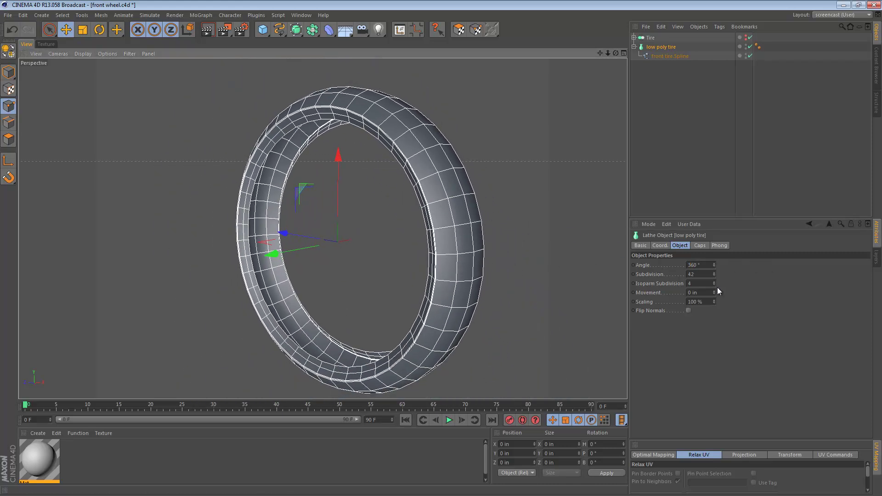
{"action": "left_click_drag", "start_coordinate": [714, 274], "coordinate": [713, 273]}
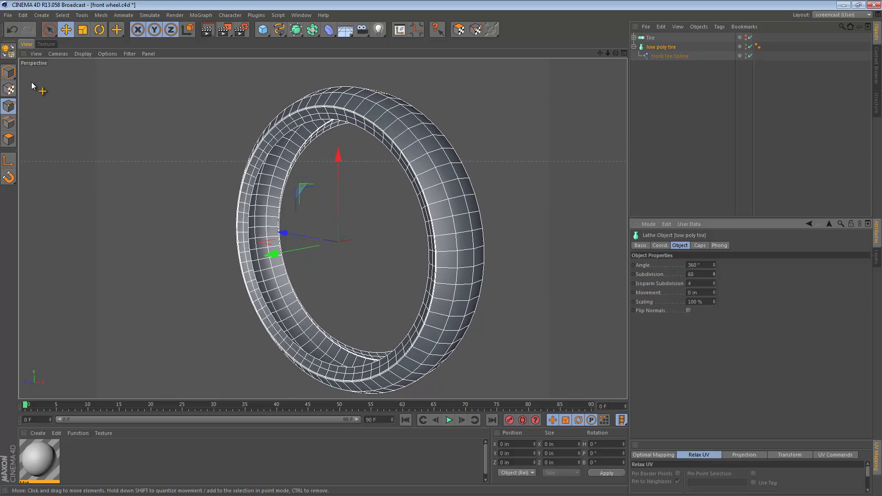
Deselect the lathed tire in model mode and examine its curvature from several angles
{"action": "left_click", "coordinate": [7, 70]}
{"action": "left_click", "coordinate": [348, 225]}
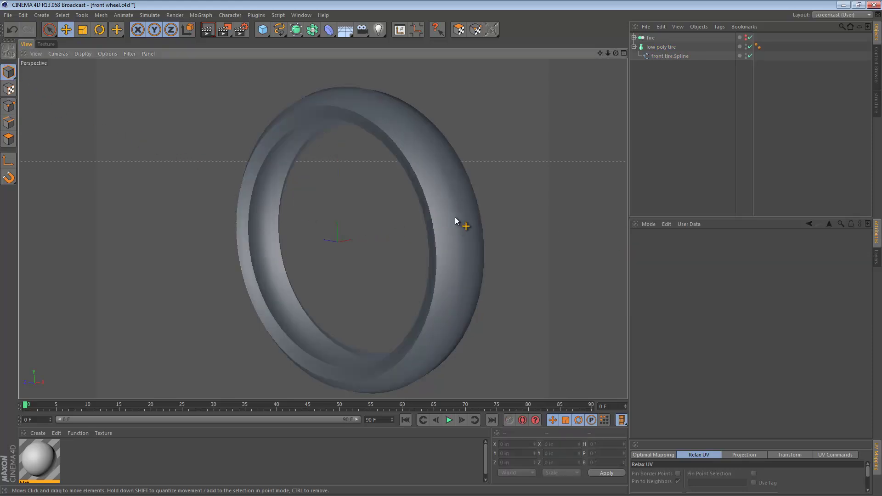
{"action": "left_click_drag", "start_coordinate": [455, 216], "coordinate": [385, 210], "text": "alt"}
{"action": "right_click_drag", "start_coordinate": [384, 211], "coordinate": [463, 223], "text": "alt"}
{"action": "left_click_drag", "start_coordinate": [463, 222], "coordinate": [430, 183], "text": "alt"}
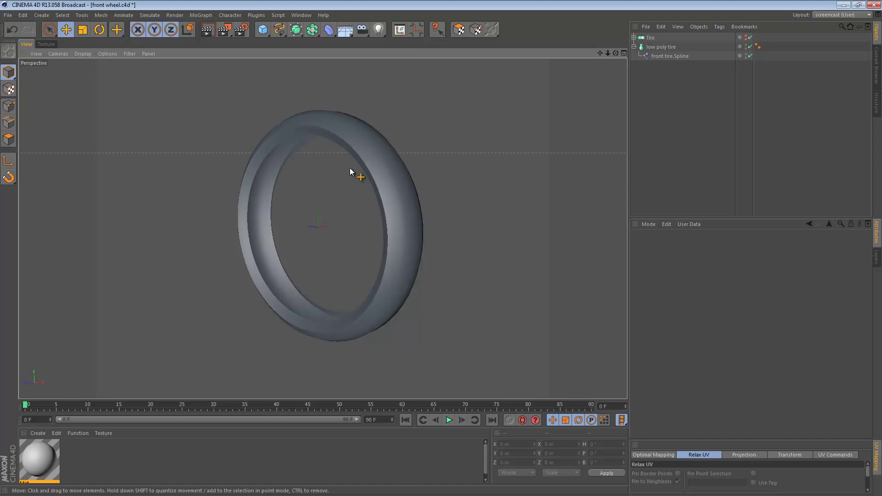
{"action": "right_click_drag", "start_coordinate": [358, 155], "coordinate": [406, 164], "text": "alt"}
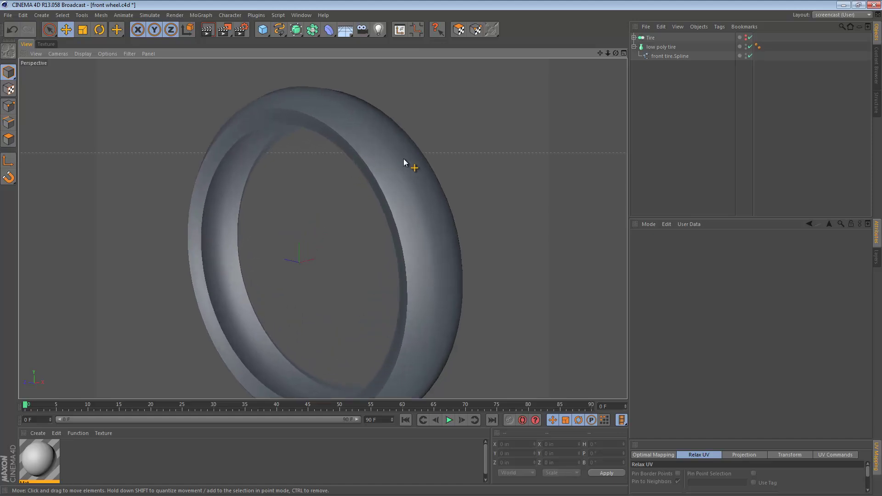
{"action": "left_click_drag", "start_coordinate": [404, 160], "coordinate": [368, 178], "text": "alt"}
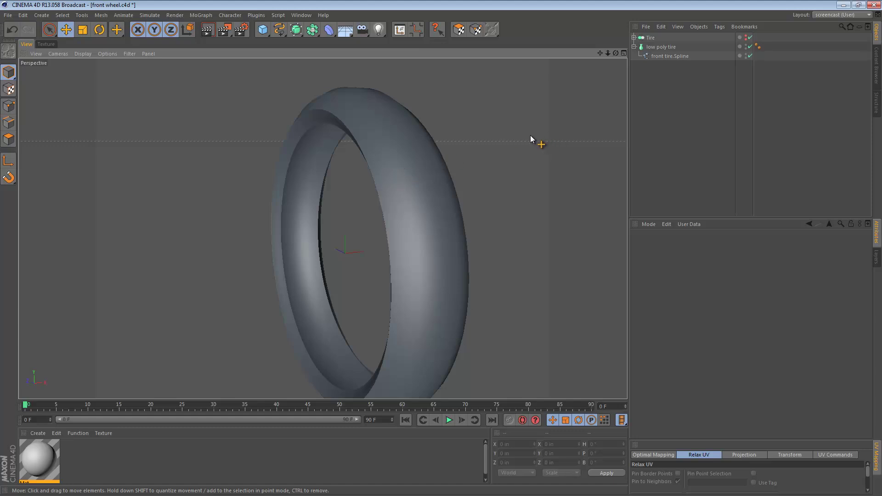
Delete the low poly tire lathe and expand the Tire object's full hierarchy in an enlarged object list
{"action": "left_click", "coordinate": [662, 47]}
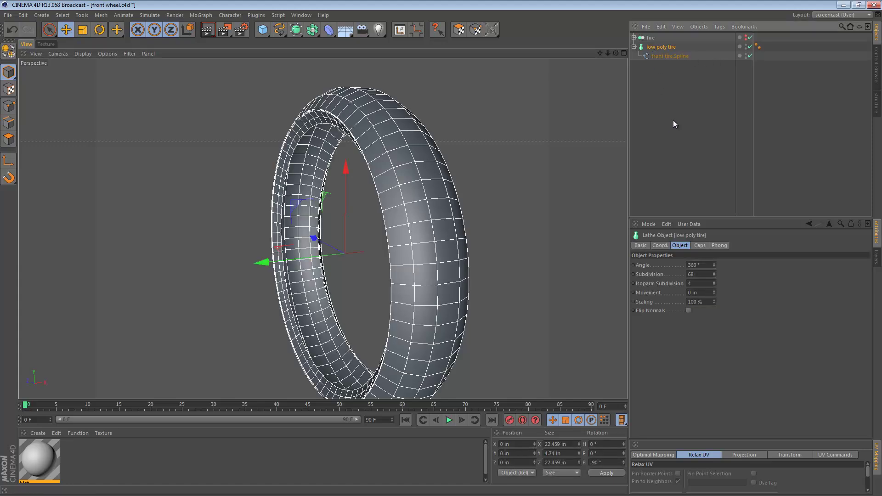
{"action": "key", "text": "Delete"}
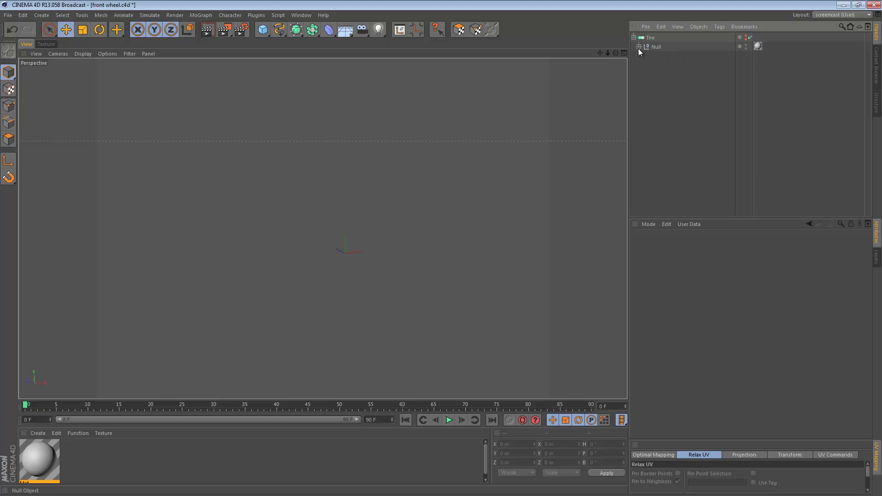
{"action": "left_click", "coordinate": [635, 37]}
{"action": "left_click_drag", "start_coordinate": [718, 218], "coordinate": [735, 295]}
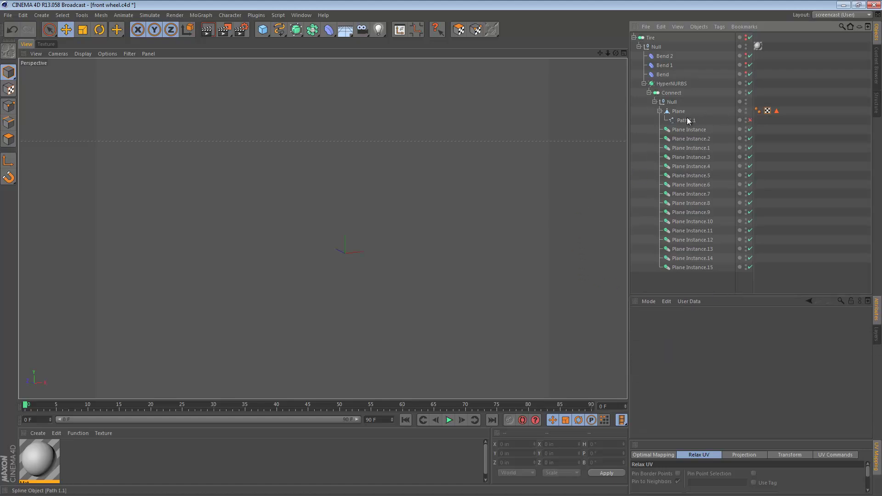
Enable the Path 1.1 spline under Plane and select all its points in the top view
{"action": "left_click", "coordinate": [724, 121]}
{"action": "left_click", "coordinate": [751, 120]}
{"action": "left_click_drag", "start_coordinate": [390, 103], "coordinate": [445, 167], "text": "alt"}
{"action": "key", "text": "F2"}
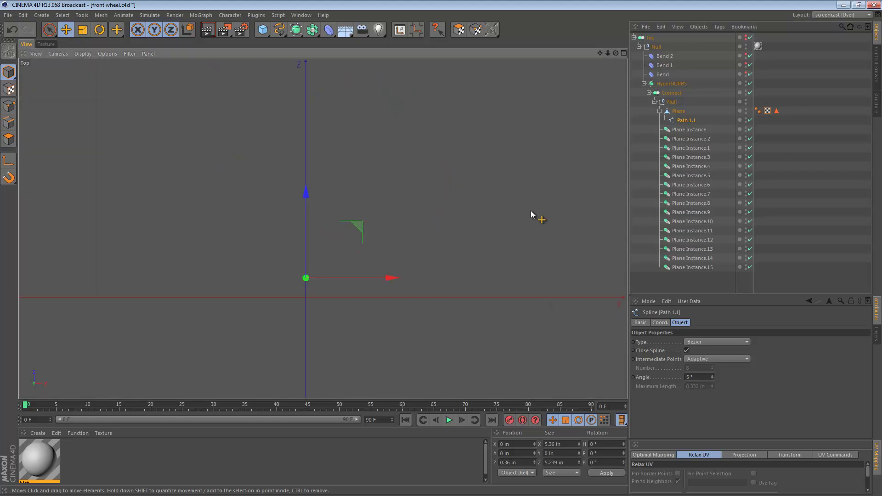
{"action": "left_click", "coordinate": [8, 107]}
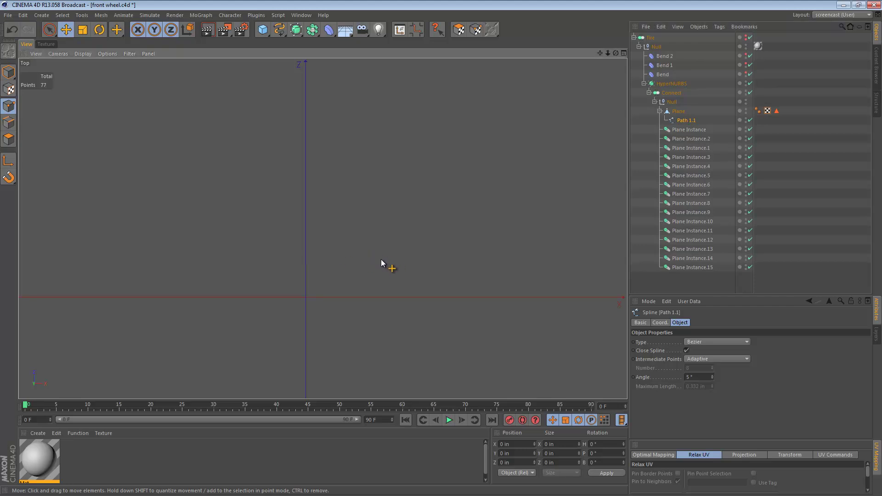
{"action": "key", "text": "ctrl+a"}
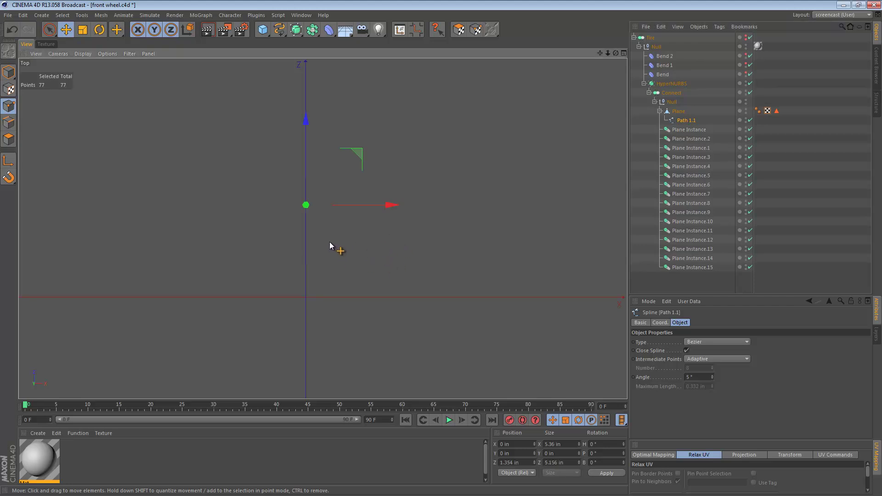
Make the Tire object visible in the viewport and compare the tread with the Path 1.1 spline hidden and shown
{"action": "left_click", "coordinate": [746, 38], "text": "alt"}
{"action": "left_click", "coordinate": [746, 39], "text": "alt"}
{"action": "left_click", "coordinate": [746, 38], "text": "alt"}
{"action": "left_click", "coordinate": [746, 38]}
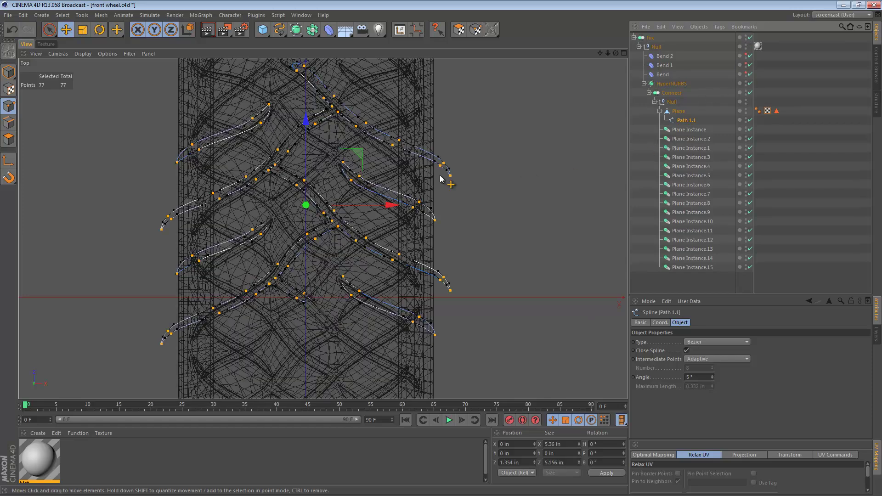
{"action": "left_click", "coordinate": [746, 119]}
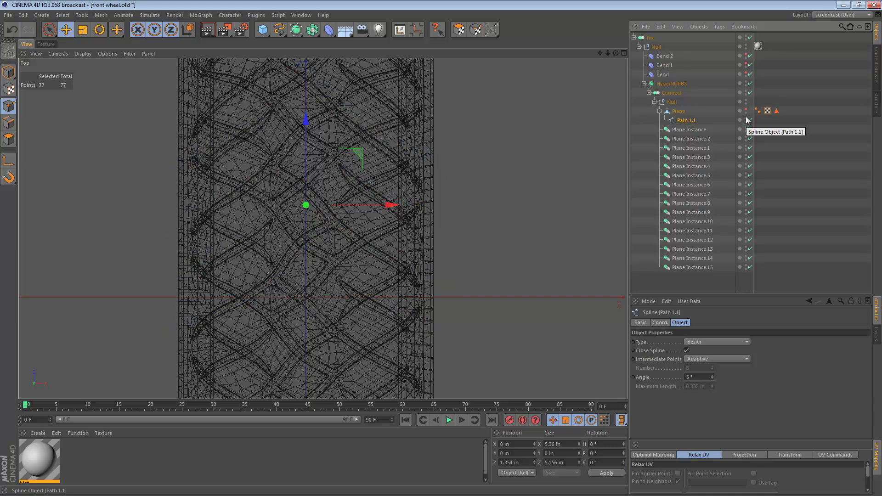
{"action": "left_click", "coordinate": [746, 120]}
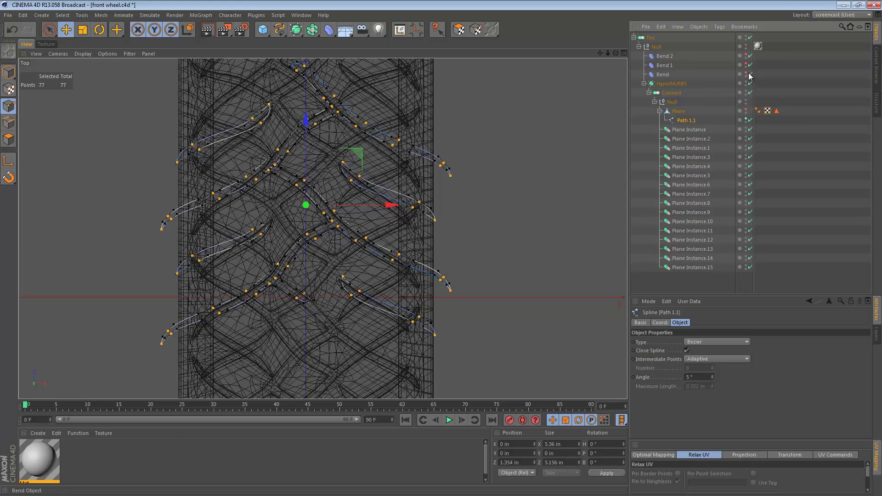
Disable the Bend, Bend 1 and Bend 2 deformers and all plane instances to isolate one flat tread segment
{"action": "left_click_drag", "start_coordinate": [751, 74], "coordinate": [754, 47]}
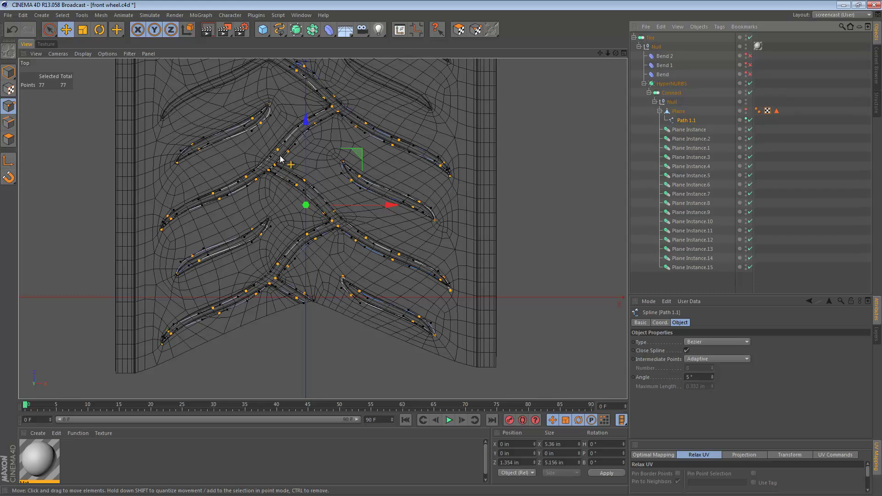
{"action": "scroll", "coordinate": [298, 178], "scroll_direction": "up", "scroll_amount": 1}
{"action": "scroll", "coordinate": [298, 178], "scroll_direction": "up", "scroll_amount": 2}
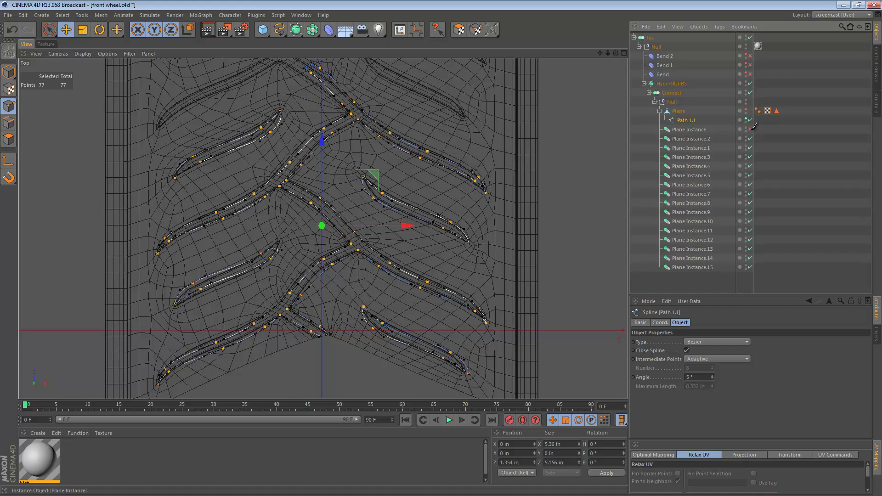
{"action": "left_click_drag", "start_coordinate": [750, 129], "coordinate": [749, 276]}
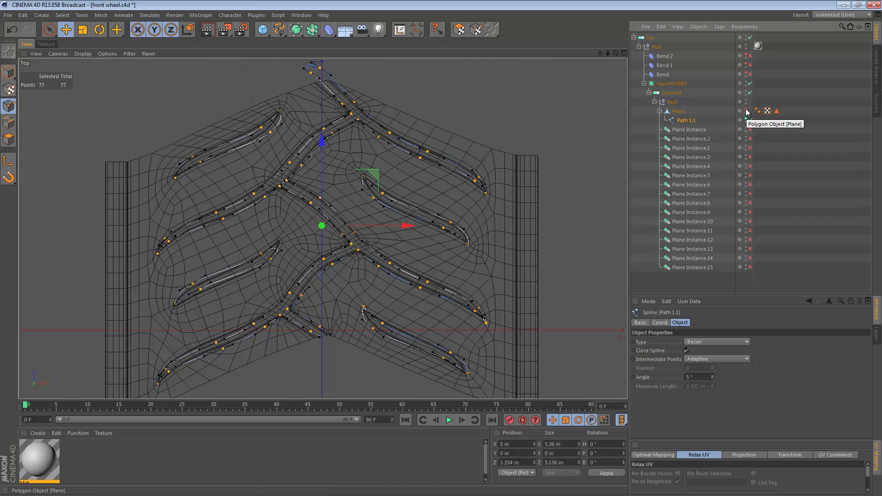
{"action": "middle_click_drag", "start_coordinate": [320, 226], "coordinate": [325, 218], "text": "alt"}
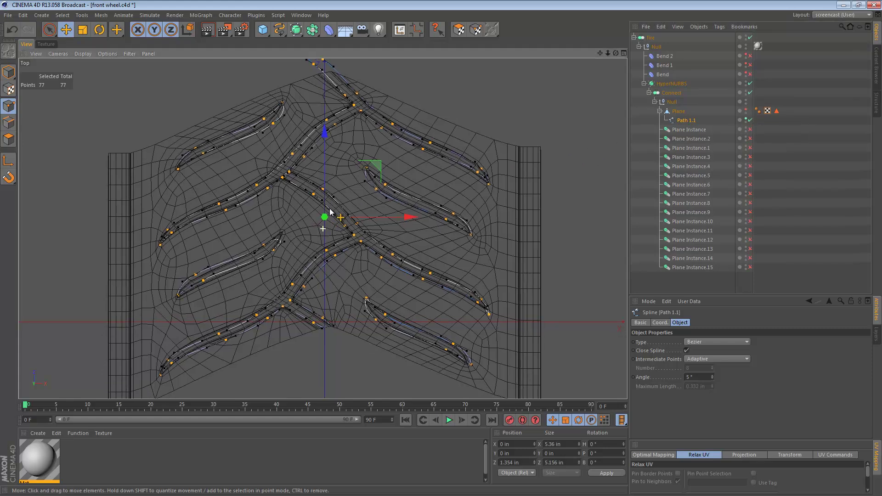
Raise all points of the Path 1.1 spline above the tread segment in the perspective view
{"action": "key", "text": "F1"}
{"action": "key", "text": "s"}
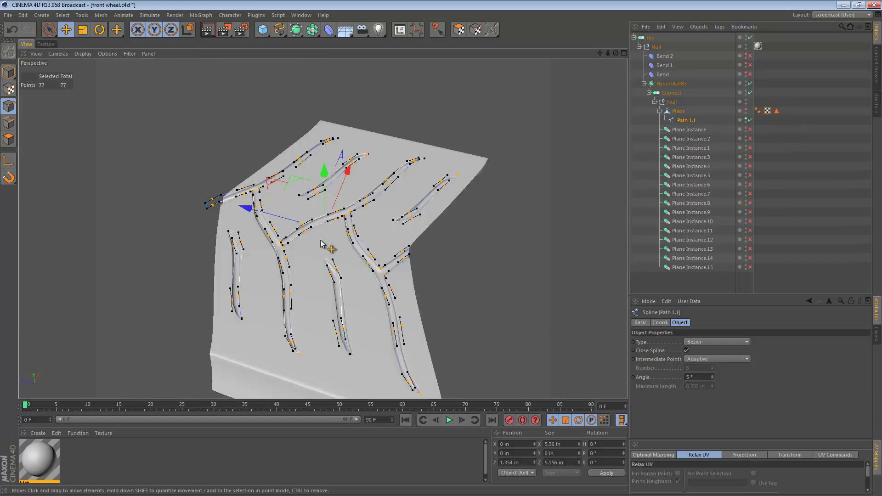
{"action": "left_click_drag", "start_coordinate": [340, 264], "coordinate": [446, 182], "text": "alt"}
{"action": "left_click_drag", "start_coordinate": [298, 182], "coordinate": [303, 96]}
Move Path 1.1 out of the Plane object to the top level of the object hierarchy, above Tire
{"action": "left_click", "coordinate": [8, 73]}
{"action": "left_click_drag", "start_coordinate": [697, 121], "coordinate": [661, 41]}
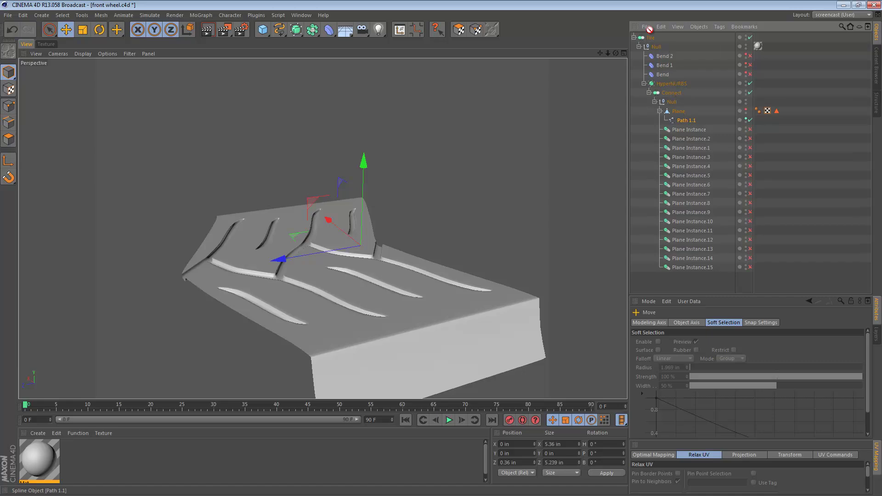
{"action": "left_click_drag", "start_coordinate": [653, 37], "coordinate": [652, 36]}
{"action": "left_click_drag", "start_coordinate": [331, 169], "coordinate": [392, 250], "text": "alt"}
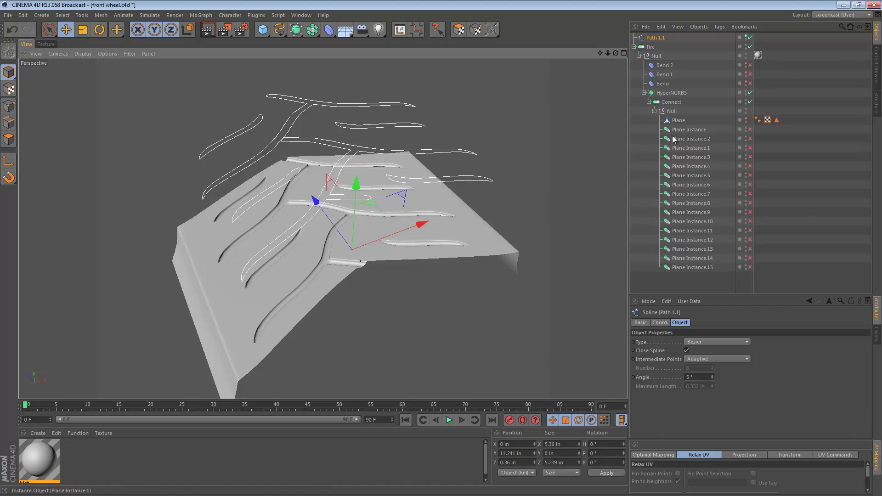
Disable the HyperNURBS object and select Plane to inspect the unsubdivided tread segment
{"action": "left_click", "coordinate": [749, 93]}
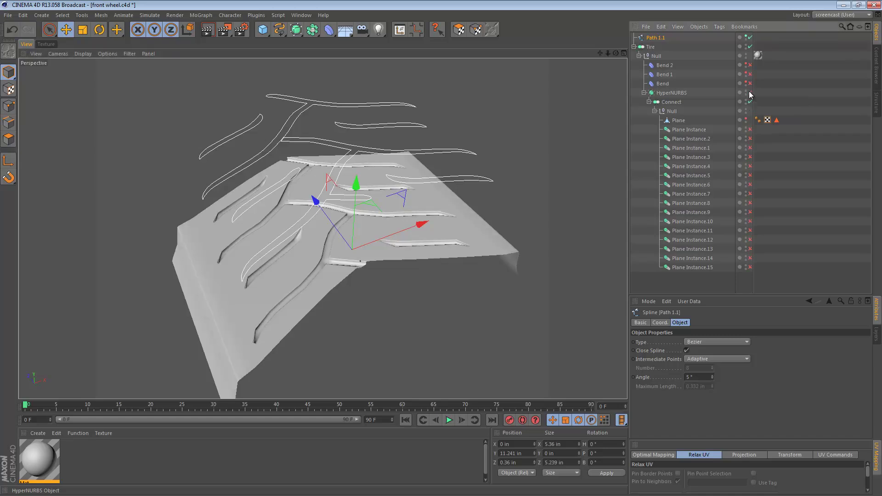
{"action": "left_click", "coordinate": [694, 118]}
{"action": "left_click_drag", "start_coordinate": [408, 200], "coordinate": [281, 216], "text": "alt"}
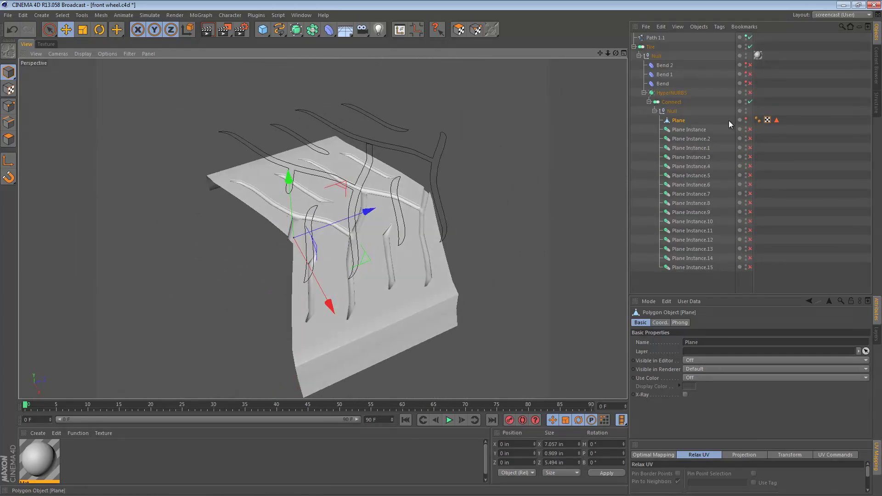
Delete the Path 1.1 spline and re-enable all plane instances to restore the full tread strip
{"action": "left_click", "coordinate": [654, 40]}
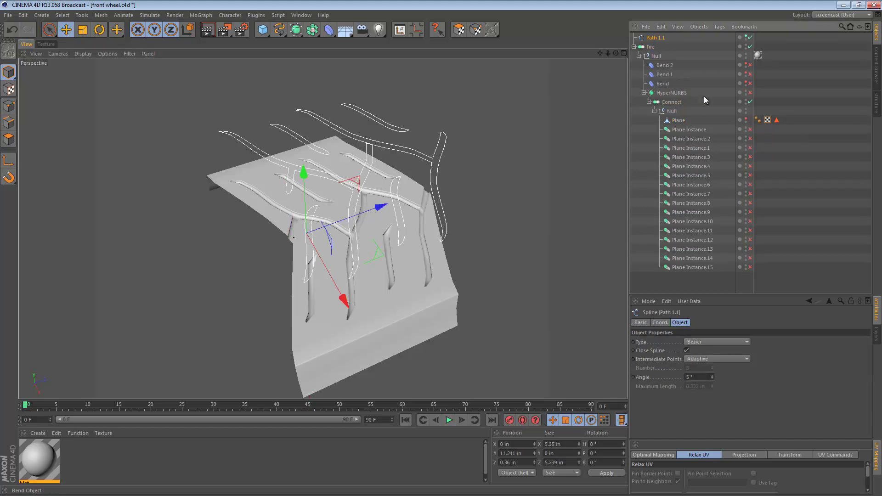
{"action": "key", "text": "Delete"}
{"action": "left_click_drag", "start_coordinate": [751, 120], "coordinate": [757, 202]}
{"action": "left_click_drag", "start_coordinate": [756, 254], "coordinate": [753, 261]}
{"action": "middle_click_drag", "start_coordinate": [532, 244], "coordinate": [452, 228], "text": "alt"}
{"action": "left_click_drag", "start_coordinate": [356, 226], "coordinate": [252, 220], "text": "alt"}
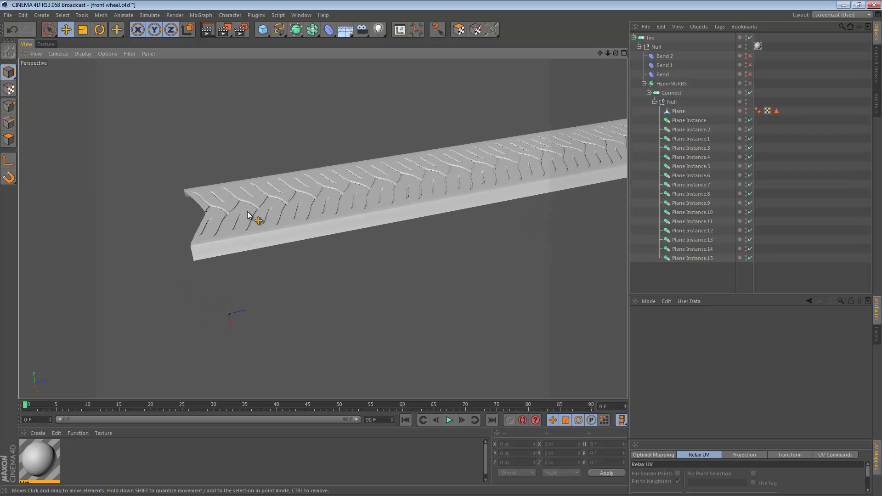
Enable the Bend deformer to roll the flat tread strip into a ring and view it from the side
{"action": "left_click", "coordinate": [751, 65]}
{"action": "left_click", "coordinate": [751, 56]}
{"action": "left_click", "coordinate": [751, 74]}
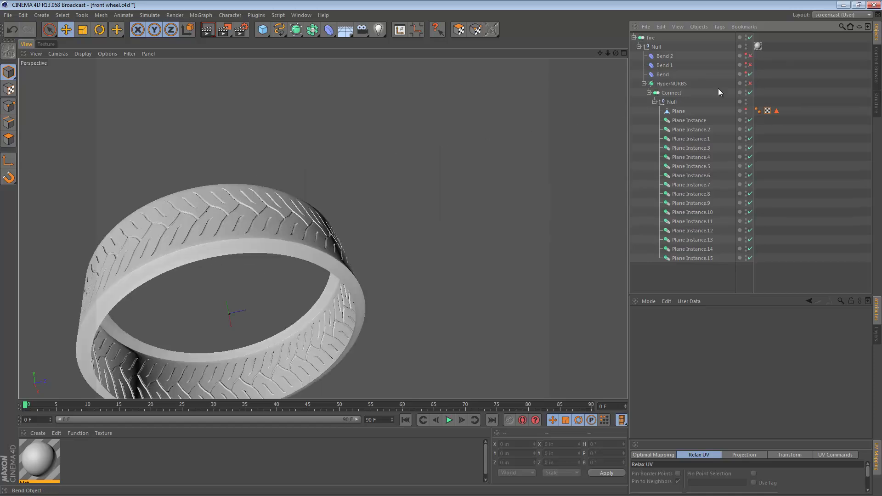
{"action": "left_click_drag", "start_coordinate": [296, 239], "coordinate": [389, 148], "text": "alt"}
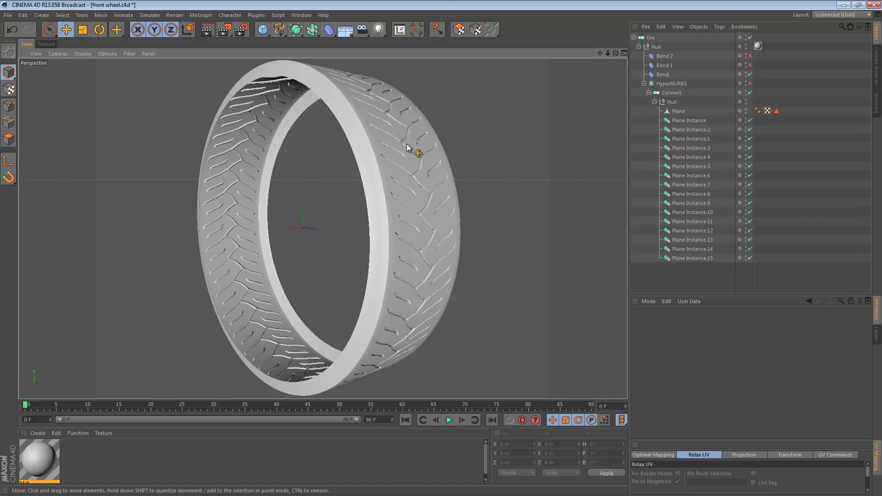
Disable the Bend deformer and inspect the flat strip's tread grooves up close
{"action": "left_click", "coordinate": [751, 75]}
{"action": "middle_click_drag", "start_coordinate": [362, 78], "coordinate": [302, 182], "text": "alt"}
{"action": "left_click_drag", "start_coordinate": [303, 182], "coordinate": [260, 193], "text": "alt"}
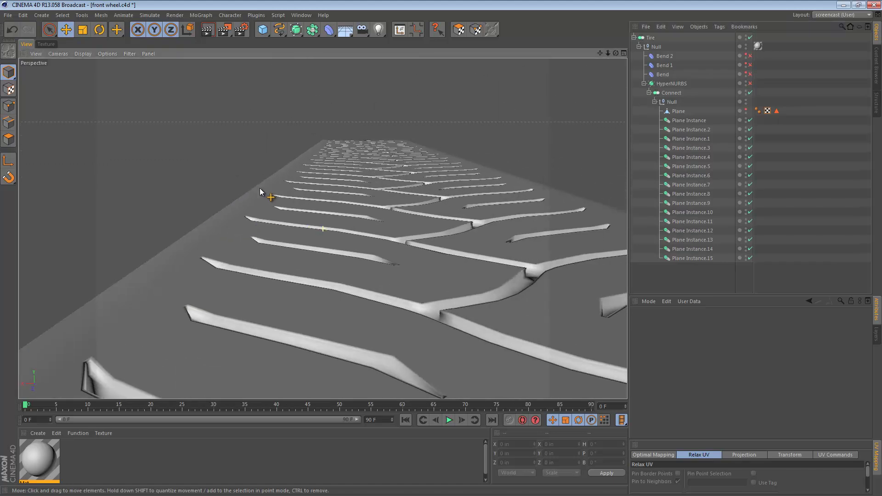
Show the Bend deformers in the viewport and enable Bend 2 to curve the flat tread strip's cross-section
{"action": "left_click", "coordinate": [746, 55]}
{"action": "left_click_drag", "start_coordinate": [746, 72], "coordinate": [745, 75]}
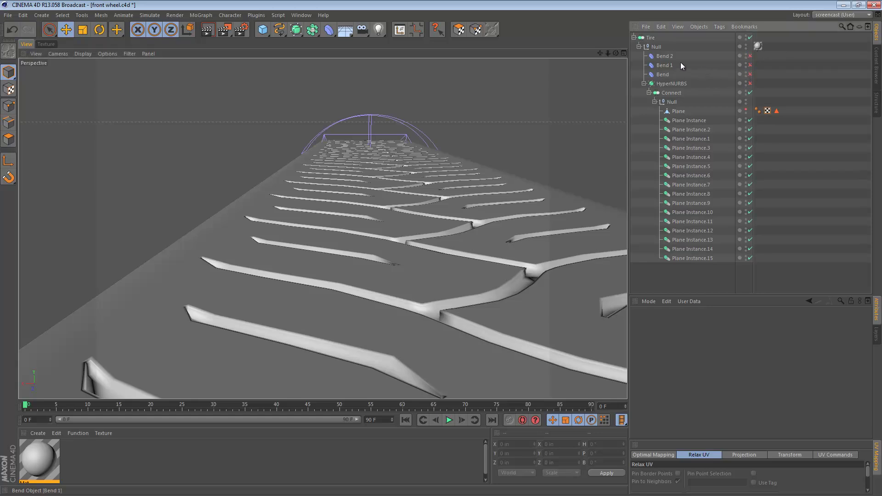
{"action": "left_click", "coordinate": [666, 57]}
{"action": "left_click_drag", "start_coordinate": [370, 125], "coordinate": [422, 143], "text": "alt"}
{"action": "left_click_drag", "start_coordinate": [323, 113], "coordinate": [350, 86], "text": "alt"}
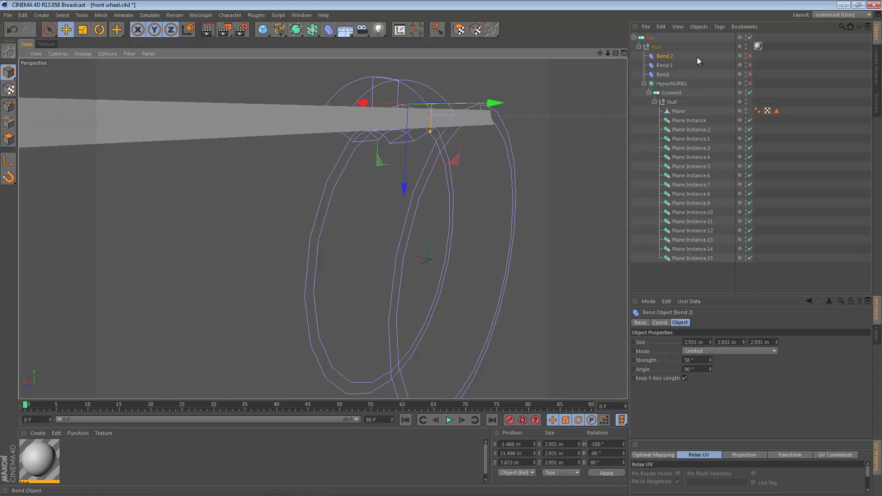
{"action": "left_click", "coordinate": [751, 56]}
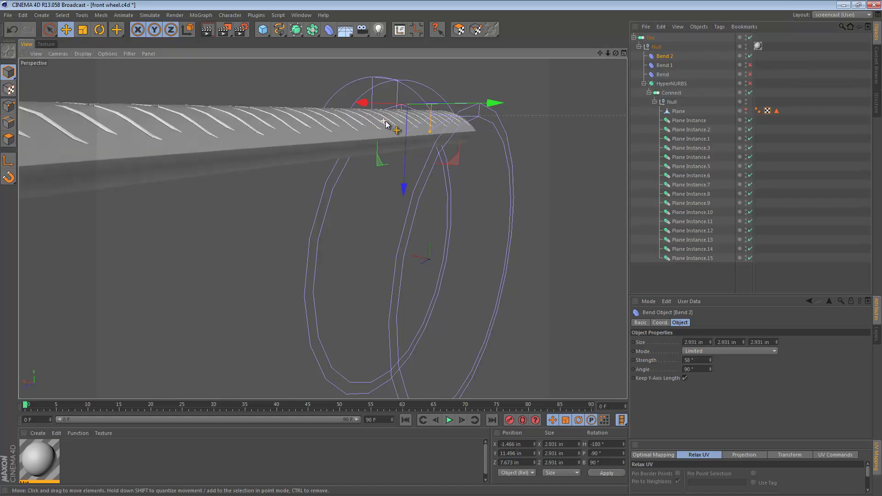
{"action": "left_click_drag", "start_coordinate": [389, 122], "coordinate": [442, 135], "text": "alt"}
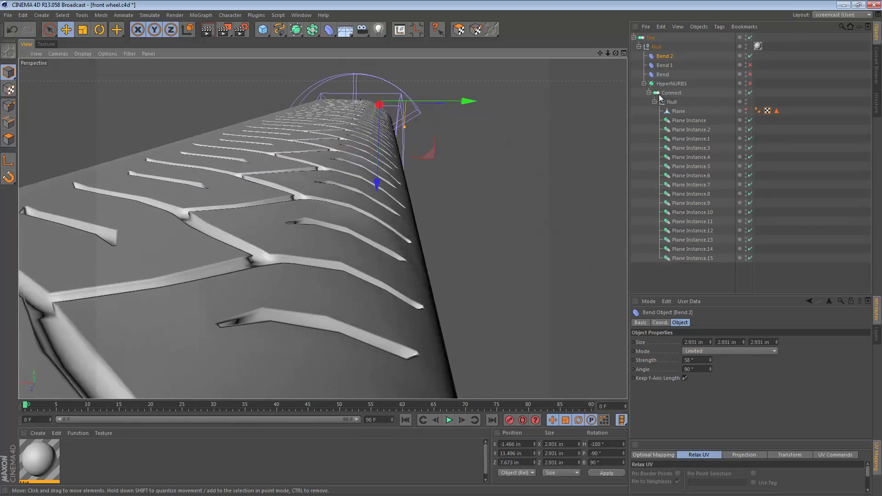
Enable Bend 1 and Bend to finish the tire profile and roll the tread strip into a closed ring
{"action": "left_click", "coordinate": [751, 65]}
{"action": "left_click_drag", "start_coordinate": [364, 142], "coordinate": [399, 134], "text": "alt"}
{"action": "left_click", "coordinate": [750, 74]}
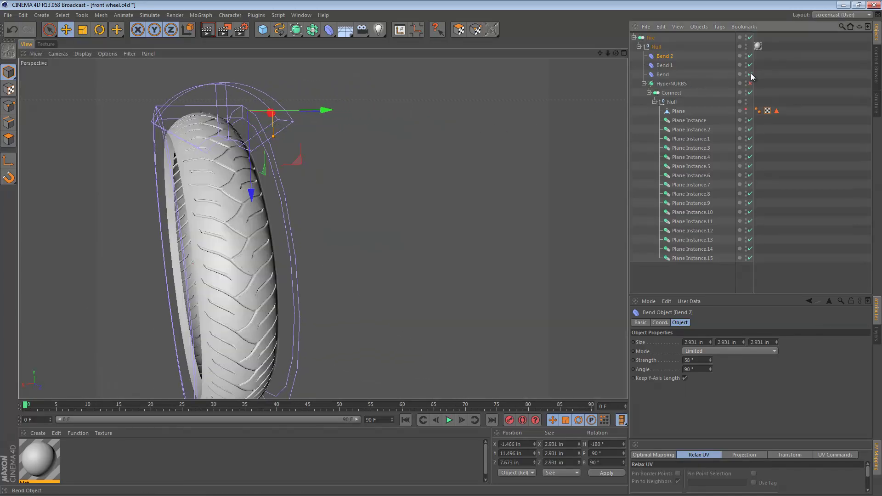
{"action": "left_click_drag", "start_coordinate": [234, 171], "coordinate": [311, 160], "text": "alt"}
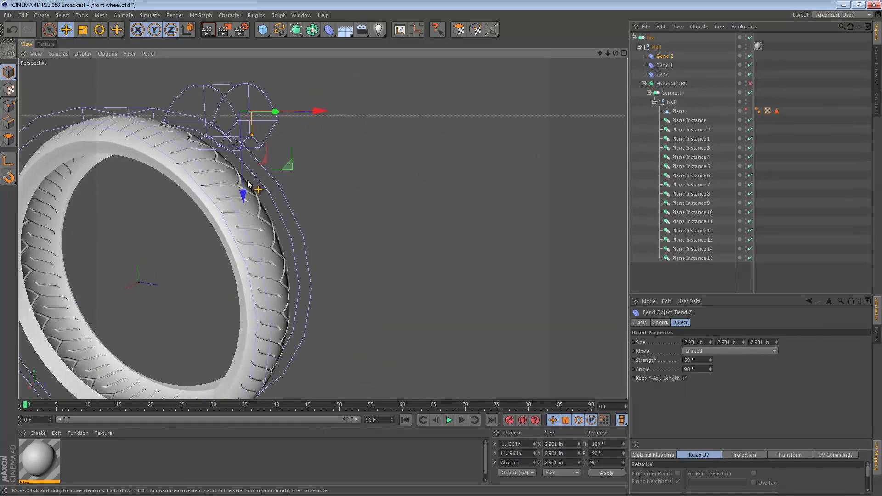
{"action": "left_click_drag", "start_coordinate": [246, 186], "coordinate": [339, 151], "text": "alt"}
Ungroup HyperNURBS from the Connect object and move it to the top level above Tire
{"action": "left_click", "coordinate": [676, 87]}
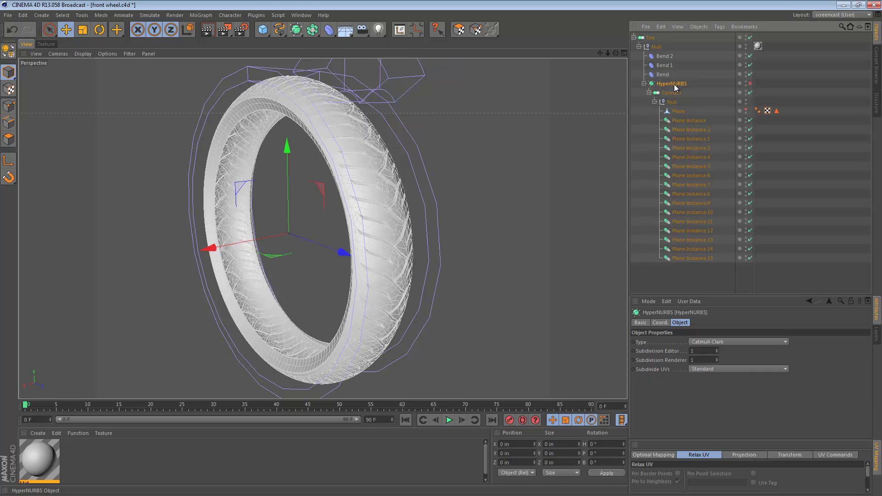
{"action": "key", "text": "shift+g"}
{"action": "left_click", "coordinate": [662, 85]}
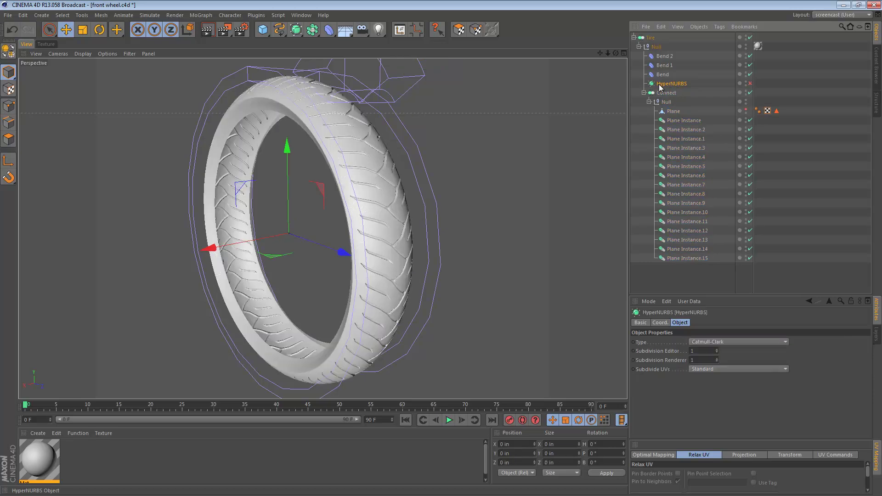
{"action": "left_click_drag", "start_coordinate": [651, 38], "coordinate": [651, 35]}
{"action": "left_click", "coordinate": [652, 48]}
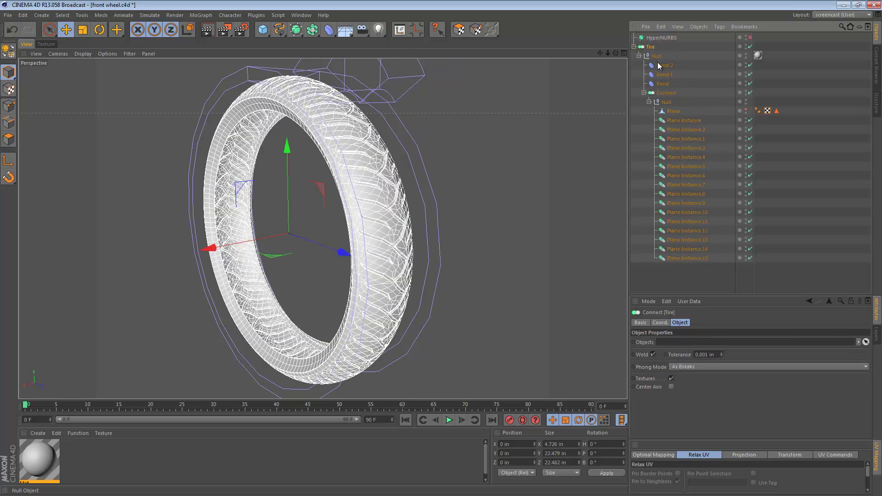
Try moving the Null with the plane instances to the top level and showing the Plane, and undo both changes
{"action": "left_click", "coordinate": [665, 101]}
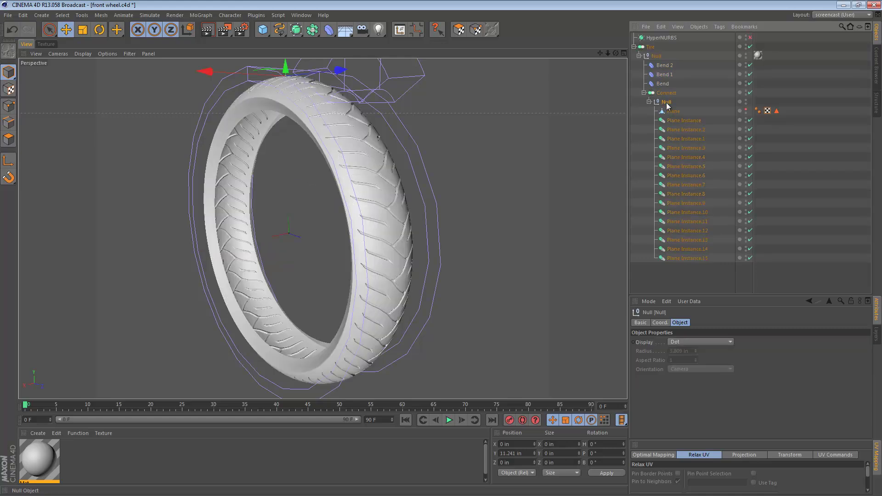
{"action": "left_click_drag", "start_coordinate": [647, 37], "coordinate": [648, 36]}
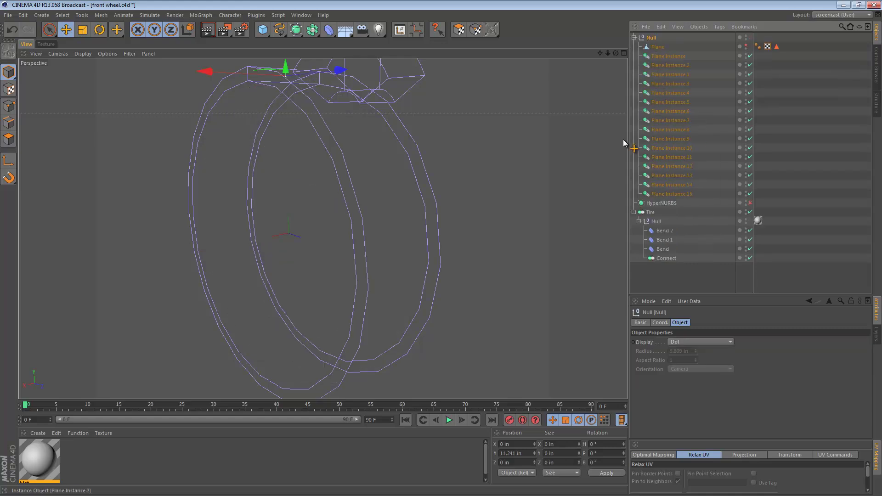
{"action": "left_click", "coordinate": [746, 46]}
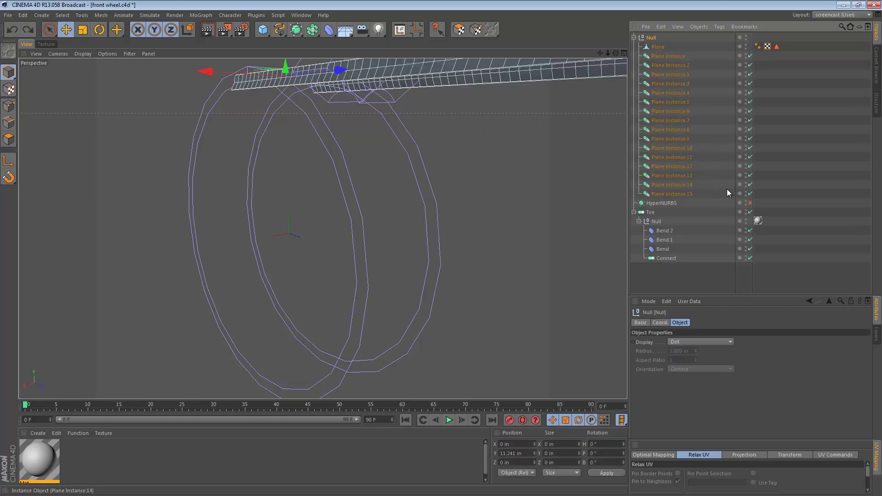
{"action": "key", "text": "ctrl+z"}
{"action": "key", "text": "ctrl+z"}
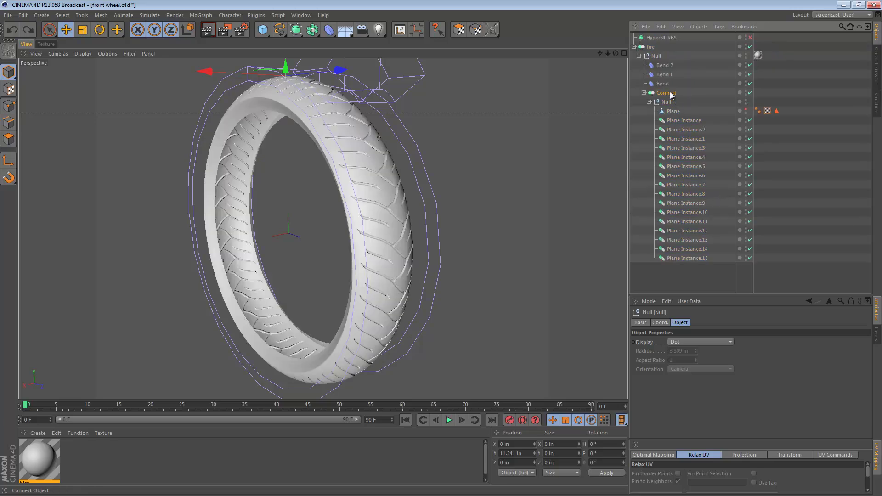
Examine the unsubdivided tire's tread grooves up close and from several angles, with the mesh lines shown and hidden
{"action": "left_click", "coordinate": [656, 55]}
{"action": "left_click_drag", "start_coordinate": [354, 134], "coordinate": [237, 120], "text": "alt"}
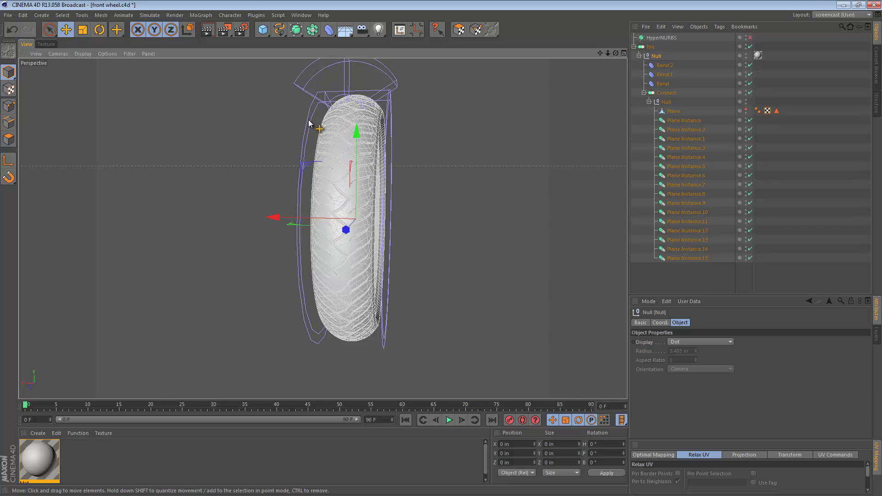
{"action": "left_click_drag", "start_coordinate": [328, 115], "coordinate": [355, 146], "text": "alt"}
{"action": "scroll", "coordinate": [457, 142], "scroll_direction": "up", "scroll_amount": 6}
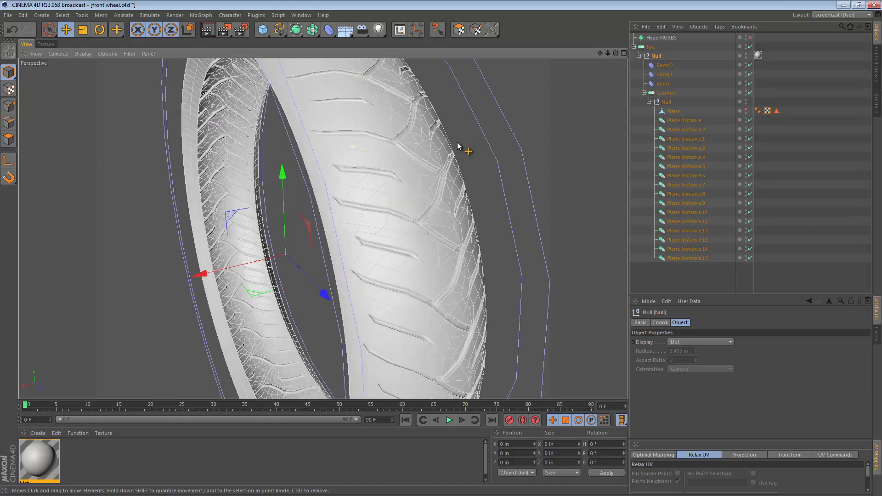
{"action": "key", "text": "ctrl+shift+a"}
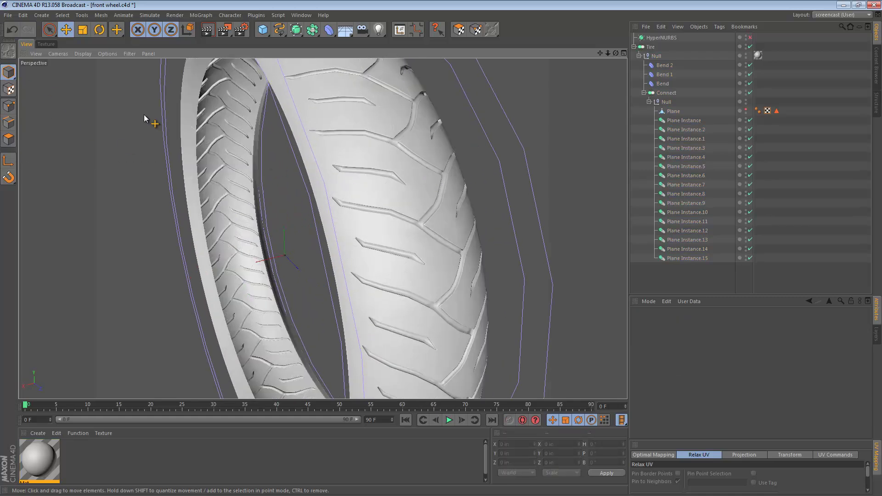
{"action": "left_click_drag", "start_coordinate": [211, 138], "coordinate": [388, 157], "text": "alt"}
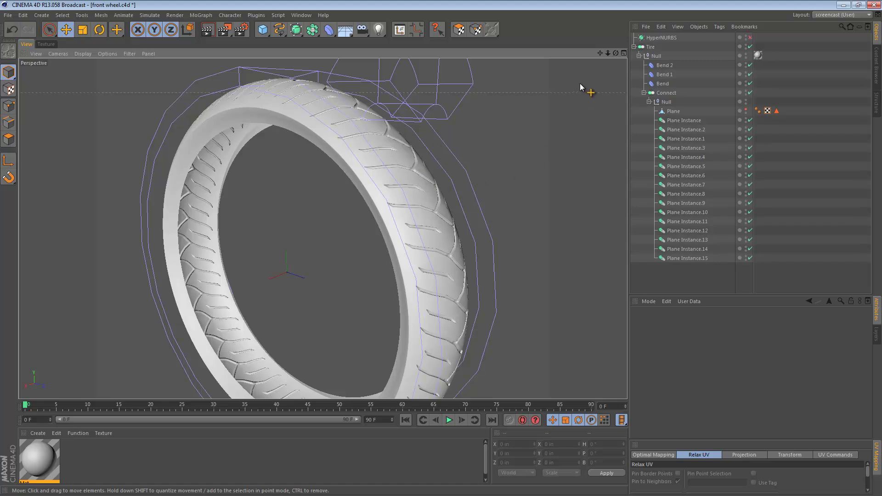
Move the Null holding the Bend deformers and Connect out of the Tire object to the top level and collapse it
{"action": "left_click", "coordinate": [656, 55]}
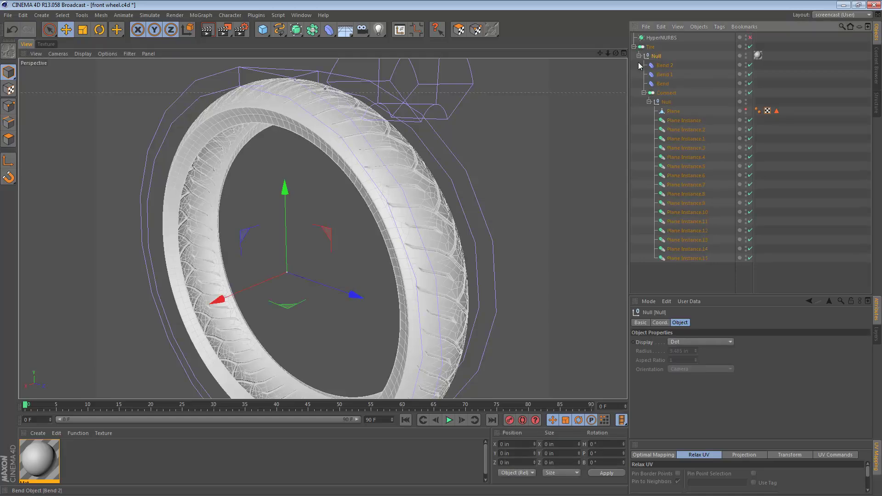
{"action": "left_click", "coordinate": [655, 48]}
{"action": "left_click_drag", "start_coordinate": [658, 58], "coordinate": [651, 51]}
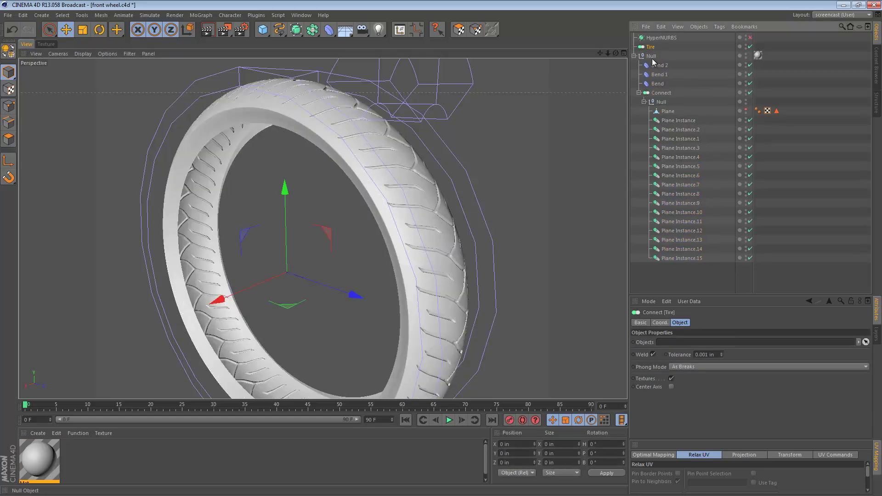
{"action": "left_click", "coordinate": [650, 56]}
{"action": "left_click", "coordinate": [651, 49]}
{"action": "left_click", "coordinate": [650, 56]}
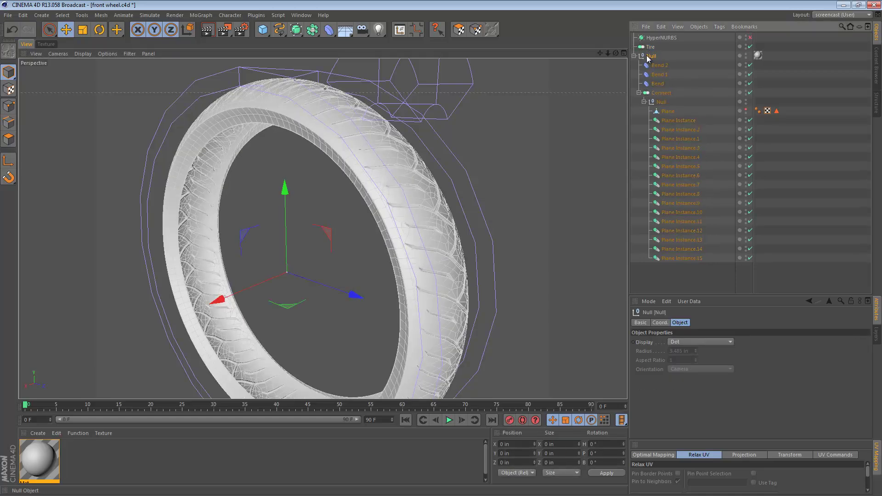
{"action": "left_click", "coordinate": [634, 56]}
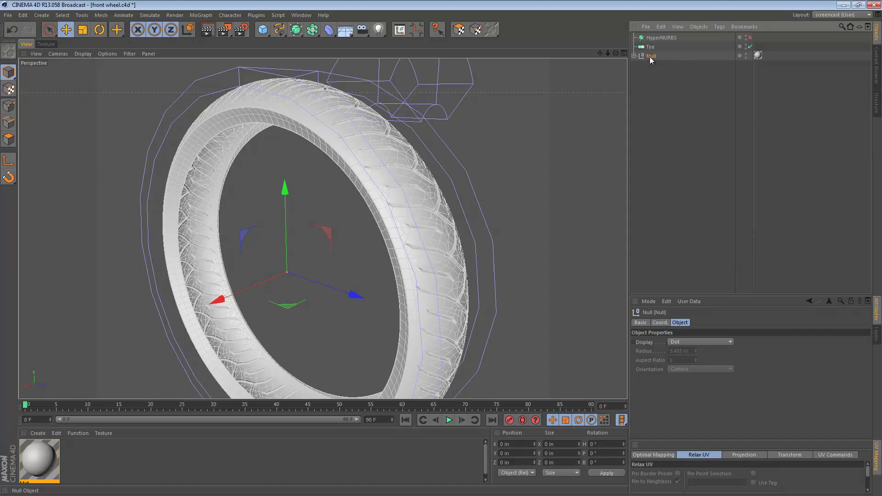
Nest the Null under HyperNURBS, enable HyperNURBS and examine the subdivided mesh on the tread
{"action": "left_click_drag", "start_coordinate": [660, 42], "coordinate": [658, 38]}
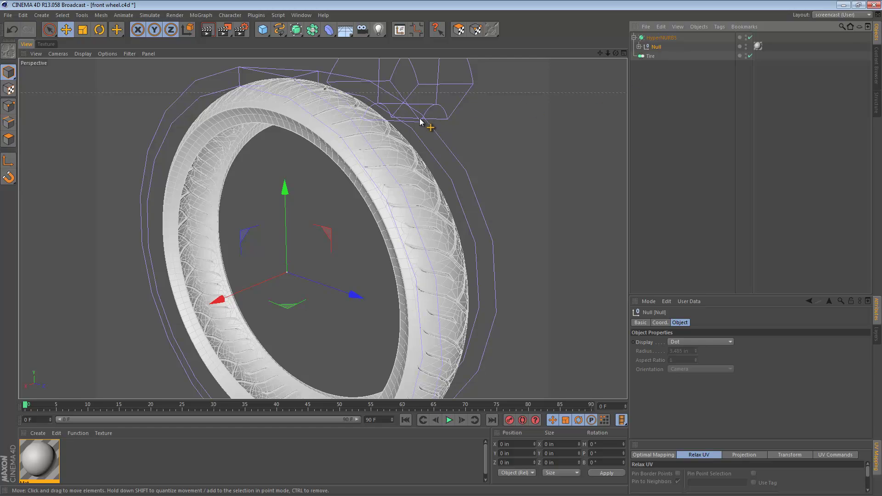
{"action": "left_click", "coordinate": [645, 38]}
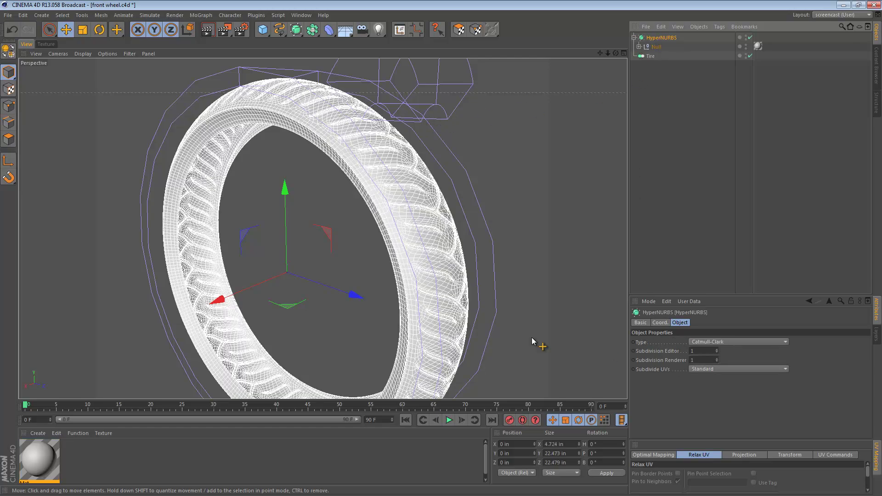
{"action": "left_click_drag", "start_coordinate": [453, 231], "coordinate": [345, 156], "text": "alt"}
{"action": "mouse_move", "coordinate": [482, 182]}
{"action": "right_mouse_down", "text": "alt"}
{"action": "mouse_move", "coordinate": [583, 185]}
{"action": "mouse_move", "coordinate": [441, 267]}
{"action": "mouse_move", "coordinate": [414, 266]}
{"action": "mouse_move", "coordinate": [441, 268]}
{"action": "right_mouse_up", "text": "alt"}
{"action": "scroll", "coordinate": [446, 272], "scroll_direction": "up", "scroll_amount": 5}
{"action": "scroll", "coordinate": [482, 215], "scroll_direction": "up", "scroll_amount": 4}
{"action": "left_click_drag", "start_coordinate": [466, 192], "coordinate": [453, 260], "text": "alt"}
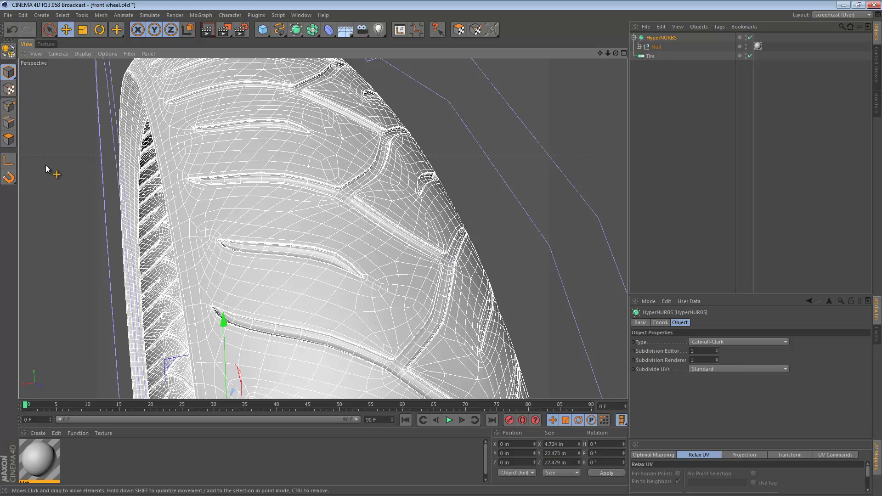
Deselect everything and examine the smoothed tread grooves and their junctions up close
{"action": "left_click", "coordinate": [9, 72]}
{"action": "key", "text": "ctrl+shift+a"}
{"action": "right_click_drag", "start_coordinate": [405, 200], "coordinate": [375, 209], "text": "alt"}
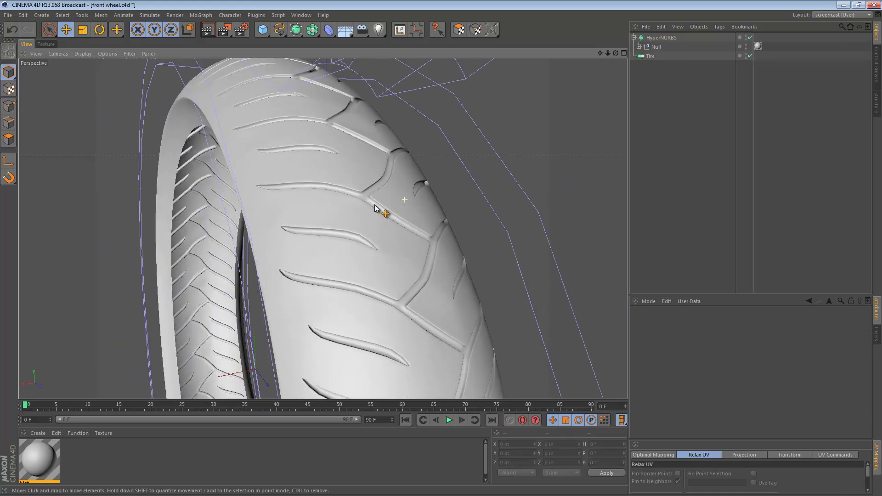
{"action": "left_click_drag", "start_coordinate": [375, 208], "coordinate": [311, 117], "text": "alt"}
{"action": "right_click_drag", "start_coordinate": [363, 236], "coordinate": [409, 239], "text": "alt"}
{"action": "mouse_move", "coordinate": [402, 221]}
{"action": "left_mouse_down", "text": "alt"}
{"action": "mouse_move", "coordinate": [406, 244]}
{"action": "mouse_move", "coordinate": [453, 292]}
{"action": "mouse_move", "coordinate": [515, 335]}
{"action": "mouse_move", "coordinate": [538, 313]}
{"action": "mouse_move", "coordinate": [412, 210]}
{"action": "mouse_move", "coordinate": [407, 189]}
{"action": "mouse_move", "coordinate": [342, 229]}
{"action": "mouse_move", "coordinate": [296, 233]}
{"action": "left_mouse_up", "text": "alt"}
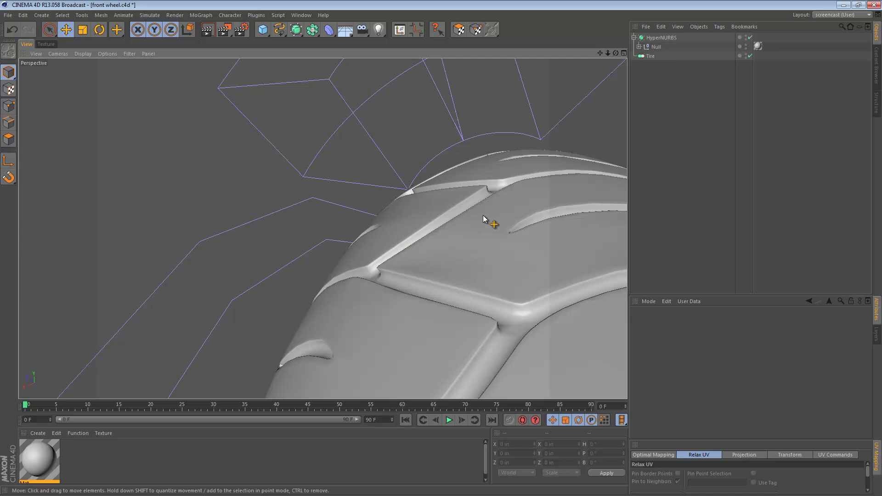
{"action": "left_click_drag", "start_coordinate": [469, 186], "coordinate": [522, 213], "text": "alt"}
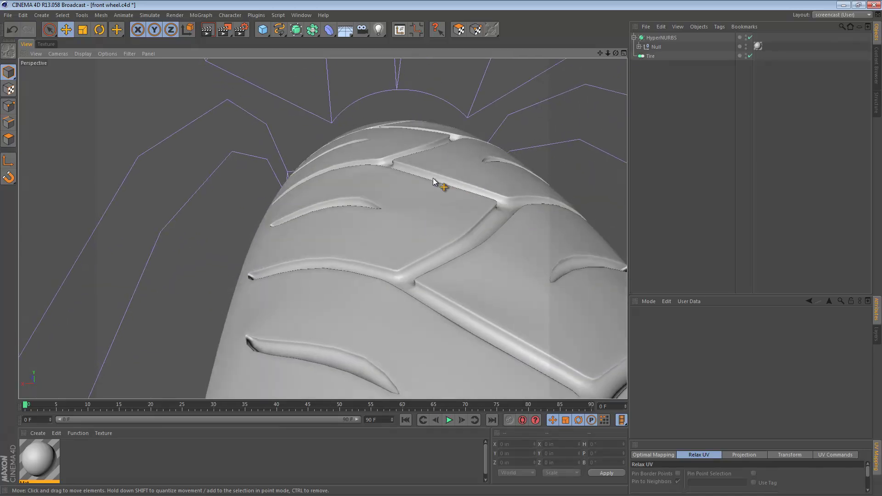
Raise the HyperNURBS editor subdivision level and deselect the object
{"action": "left_click", "coordinate": [662, 38]}
{"action": "left_click", "coordinate": [695, 351]}
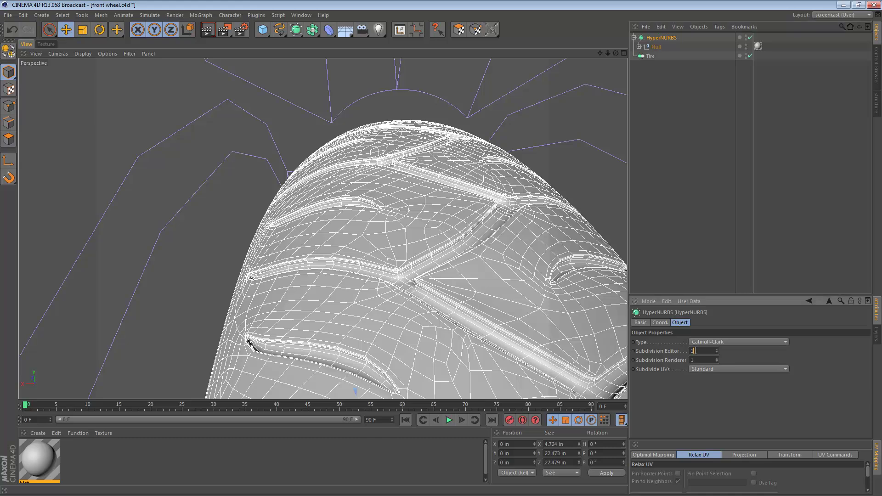
{"action": "key", "text": "Return"}
{"action": "left_click", "coordinate": [679, 213]}
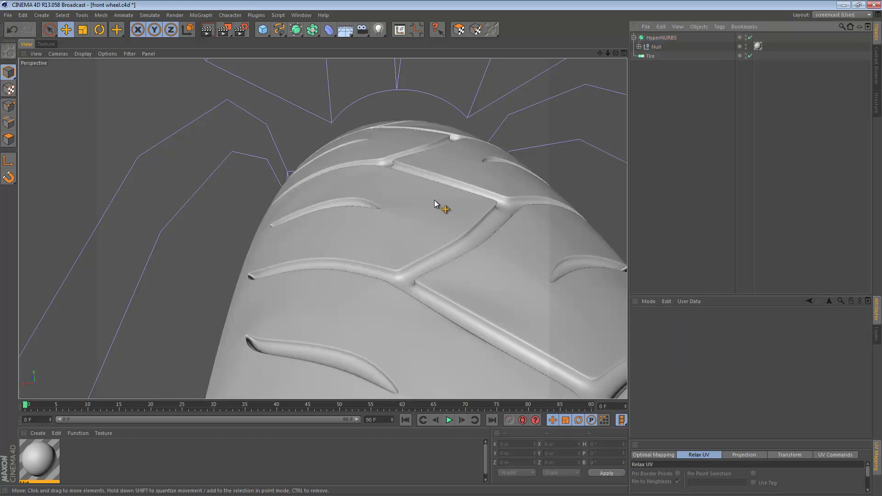
Examine the more finely subdivided tire from several angles, from groove close-ups to the overall ring
{"action": "left_click_drag", "start_coordinate": [435, 200], "coordinate": [429, 162], "text": "alt"}
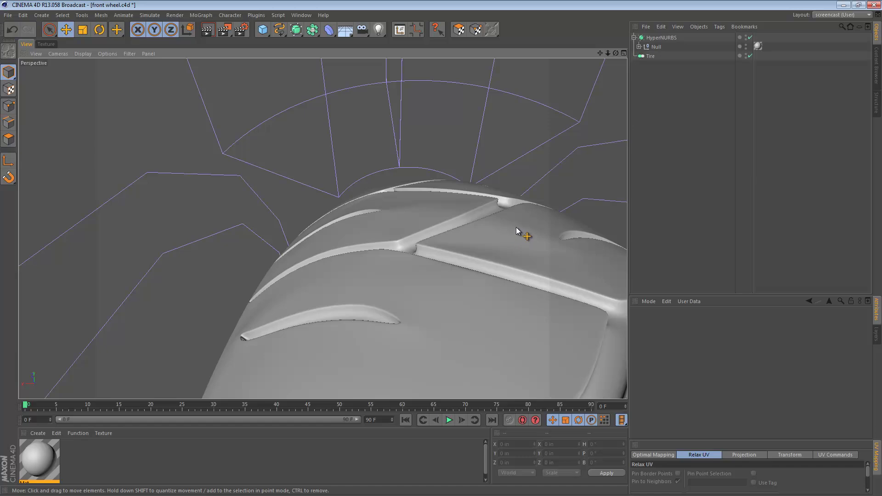
{"action": "left_click_drag", "start_coordinate": [506, 227], "coordinate": [476, 233], "text": "alt"}
{"action": "right_click_drag", "start_coordinate": [475, 233], "coordinate": [414, 216], "text": "alt"}
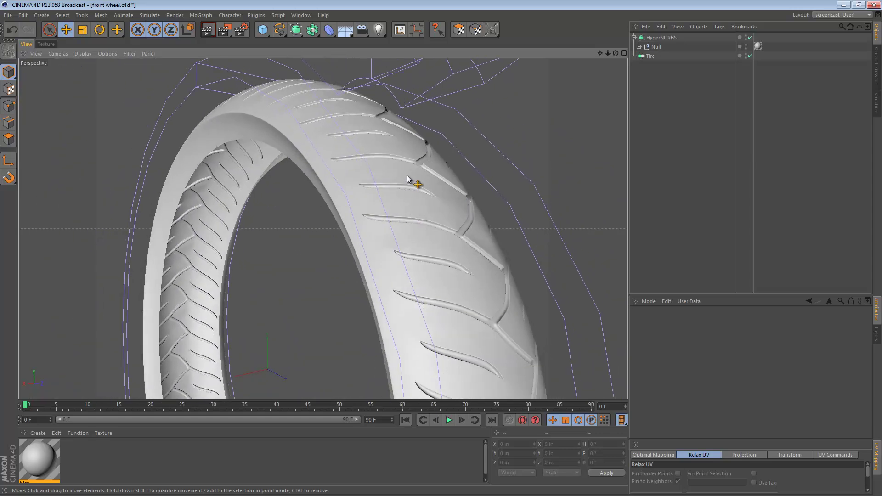
{"action": "left_click_drag", "start_coordinate": [394, 147], "coordinate": [365, 170], "text": "alt"}
{"action": "right_click_drag", "start_coordinate": [348, 163], "coordinate": [435, 169], "text": "alt"}
{"action": "left_click_drag", "start_coordinate": [428, 167], "coordinate": [399, 214], "text": "alt"}
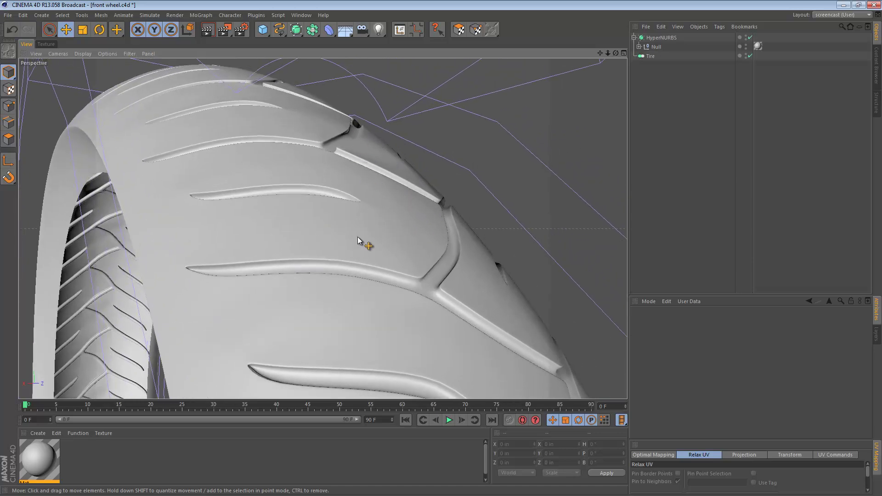
{"action": "right_click_drag", "start_coordinate": [419, 227], "coordinate": [288, 228], "text": "alt"}
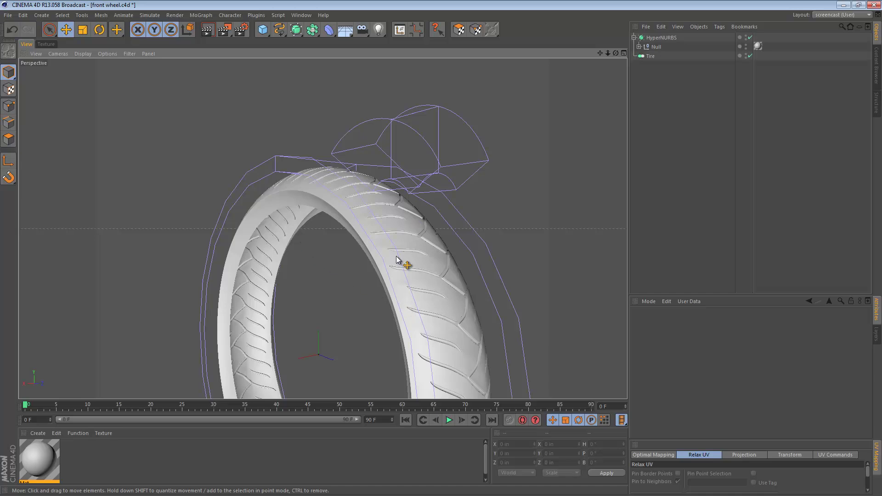
{"action": "right_click_drag", "start_coordinate": [393, 200], "coordinate": [586, 252], "text": "alt"}
{"action": "left_click_drag", "start_coordinate": [485, 273], "coordinate": [476, 270], "text": "alt"}
{"action": "middle_click_drag", "start_coordinate": [477, 270], "coordinate": [409, 230], "text": "alt"}
{"action": "left_click_drag", "start_coordinate": [431, 255], "coordinate": [325, 278], "text": "alt"}
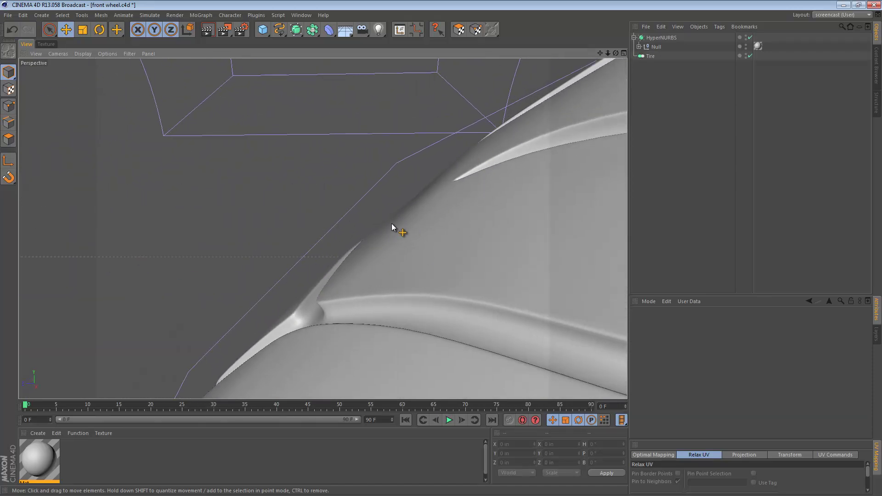
{"action": "left_click_drag", "start_coordinate": [456, 234], "coordinate": [568, 262], "text": "alt"}
{"action": "scroll", "coordinate": [344, 235], "scroll_direction": "down", "scroll_amount": 6}
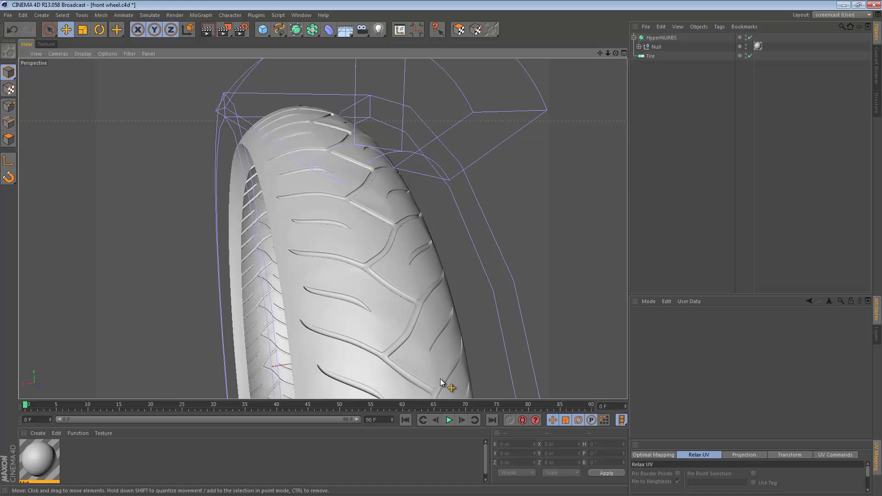
Disable HyperNURBS and examine the unsmoothed tire with the Bend deformer selected
{"action": "left_click", "coordinate": [657, 48]}
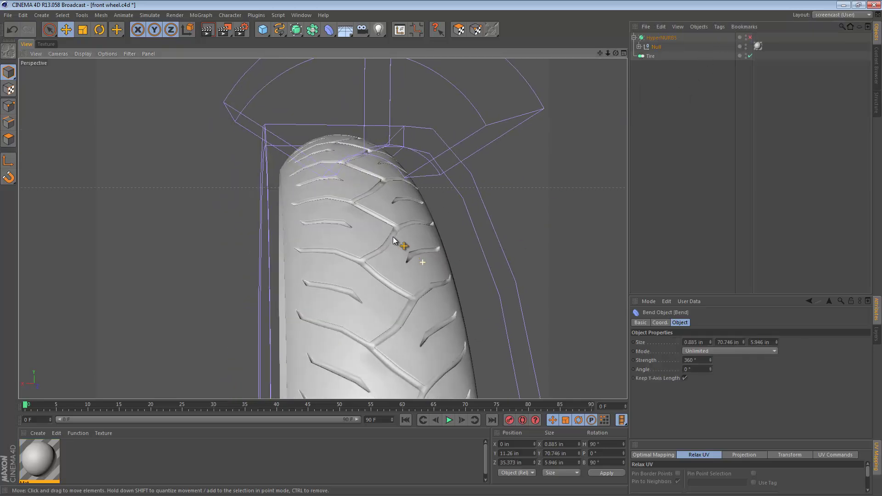
{"action": "left_click_drag", "start_coordinate": [392, 239], "coordinate": [361, 275], "text": "alt"}
{"action": "middle_click_drag", "start_coordinate": [367, 272], "coordinate": [355, 197], "text": "alt"}
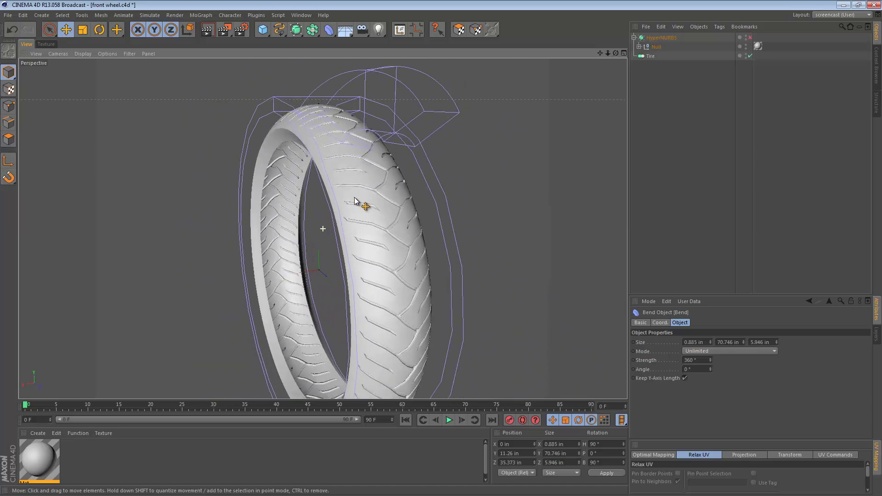
{"action": "right_click_drag", "start_coordinate": [363, 191], "coordinate": [459, 191], "text": "alt"}
Display mesh lines over the shading and examine the base polygons around the tread grooves up close
{"action": "key", "text": "n"}
{"action": "key", "text": "b"}
{"action": "right_click_drag", "start_coordinate": [434, 220], "coordinate": [485, 216], "text": "alt"}
{"action": "middle_click_drag", "start_coordinate": [484, 216], "coordinate": [432, 269], "text": "alt"}
{"action": "left_click_drag", "start_coordinate": [342, 243], "coordinate": [316, 314], "text": "alt"}
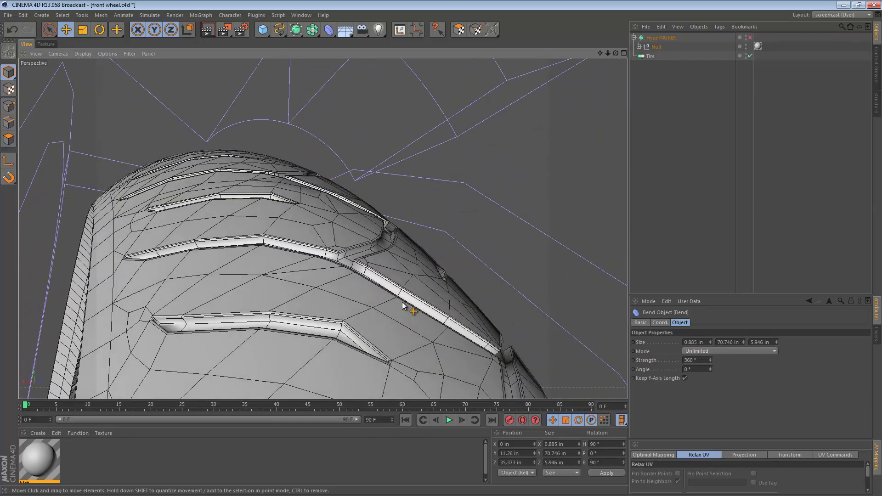
{"action": "left_click_drag", "start_coordinate": [379, 304], "coordinate": [340, 343], "text": "alt"}
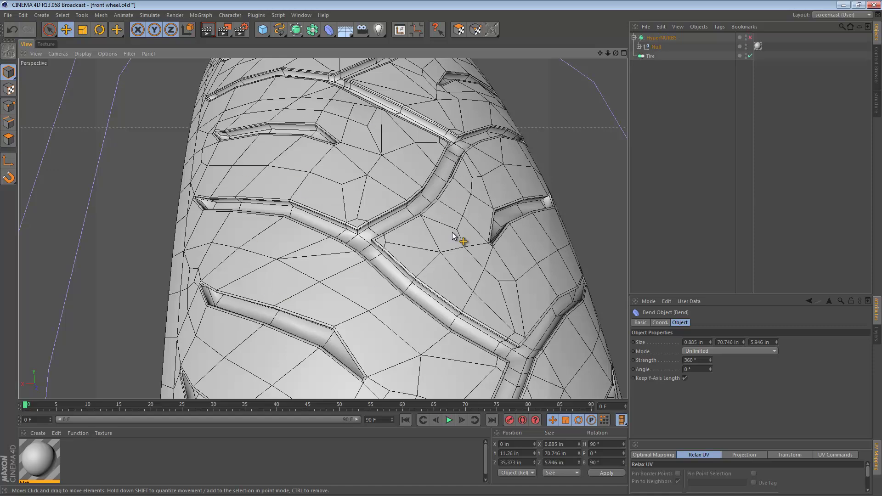
{"action": "left_click_drag", "start_coordinate": [424, 248], "coordinate": [400, 194], "text": "alt"}
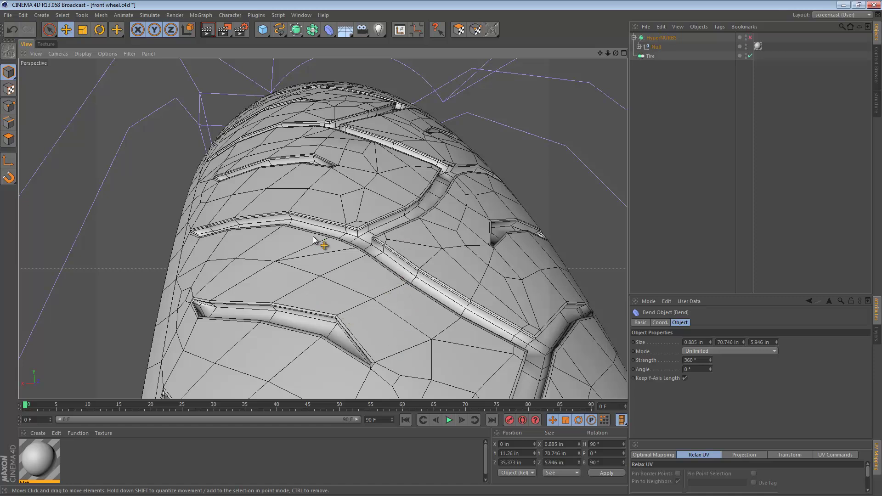
Ungroup HyperNURBS so the Null sits beside it at the top level of the hierarchy
{"action": "left_click", "coordinate": [664, 39]}
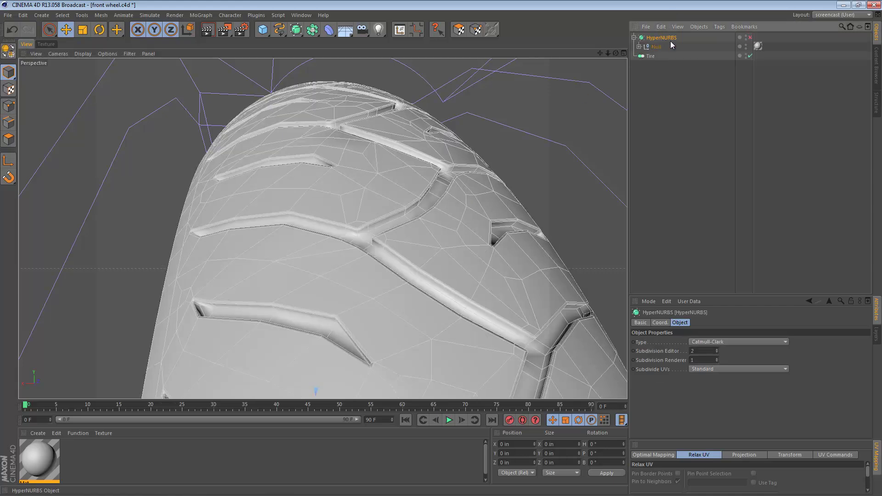
{"action": "key", "text": "shift+g"}
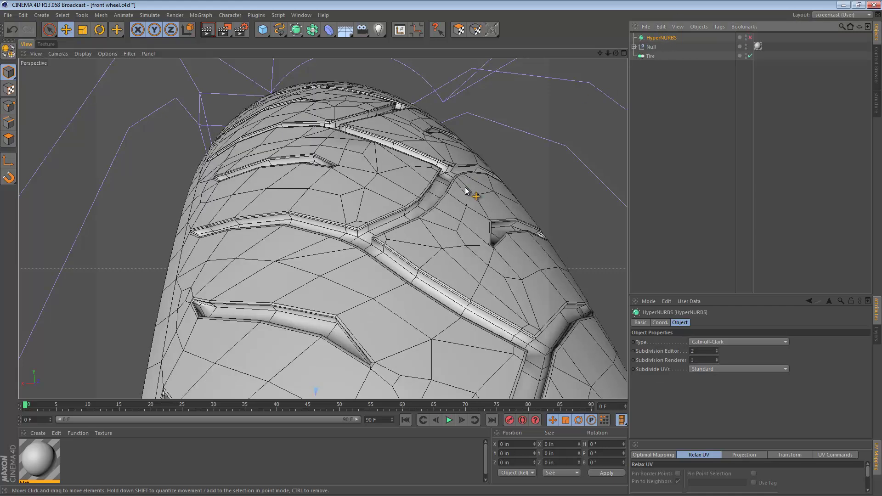
{"action": "right_click_drag", "start_coordinate": [465, 188], "coordinate": [390, 200], "text": "alt"}
{"action": "left_click_drag", "start_coordinate": [426, 210], "coordinate": [346, 179], "text": "alt"}
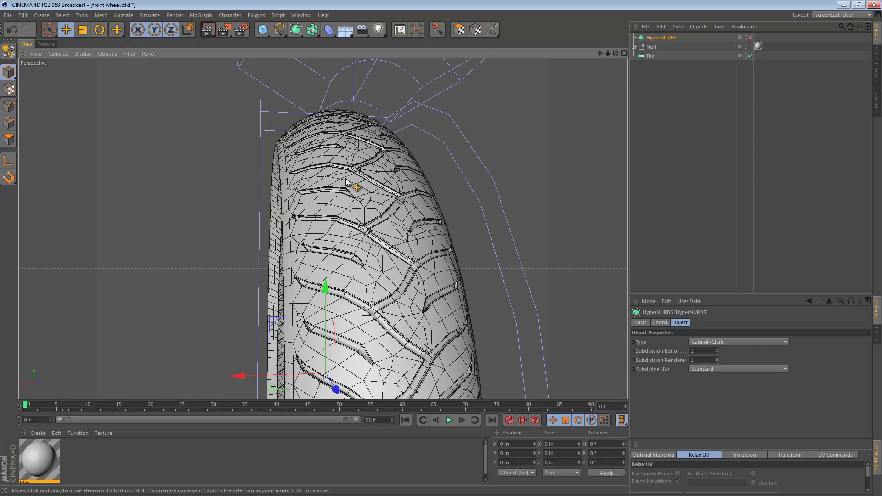
Hide the mesh lines on the tire and expand the Null's hierarchy
{"action": "key", "text": "n"}
{"action": "key", "text": "a"}
{"action": "left_click_drag", "start_coordinate": [346, 146], "coordinate": [420, 197], "text": "alt"}
{"action": "right_click_drag", "start_coordinate": [386, 198], "coordinate": [339, 198], "text": "alt"}
{"action": "left_click_drag", "start_coordinate": [338, 201], "coordinate": [357, 156], "text": "alt"}
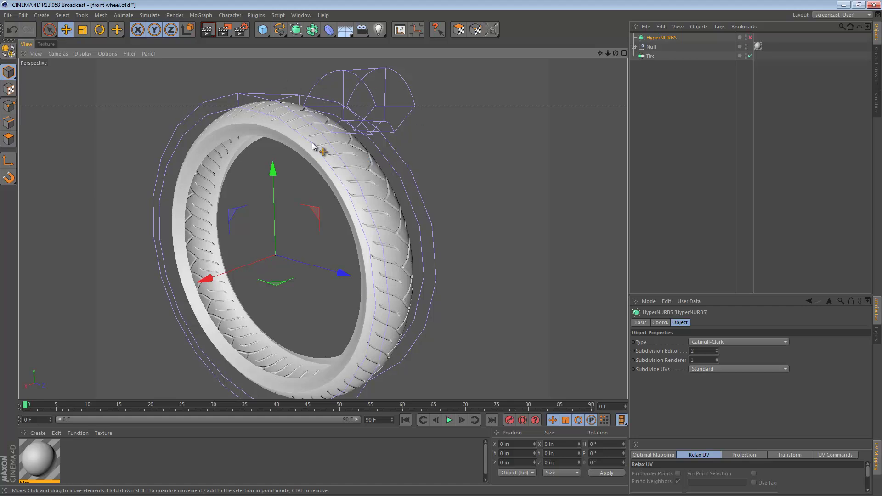
{"action": "left_click", "coordinate": [634, 46]}
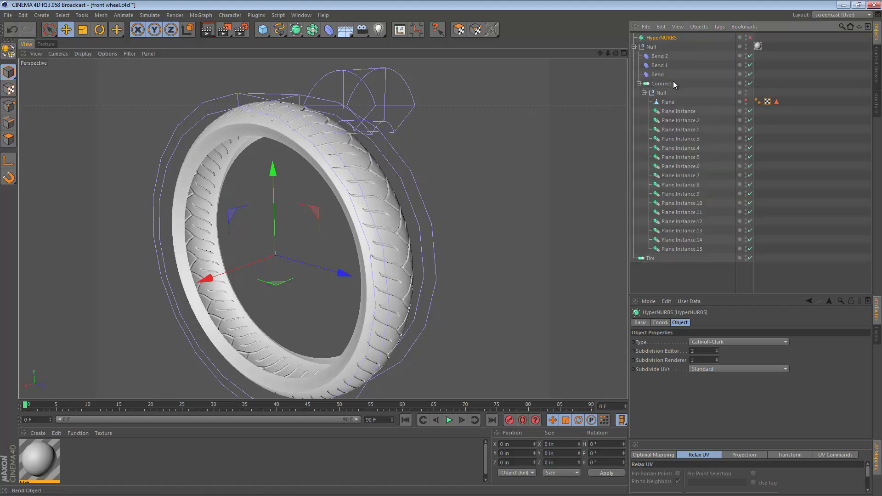
Nest the expanded Null under the disabled HyperNURBS and deselect everything
{"action": "left_click", "coordinate": [651, 48]}
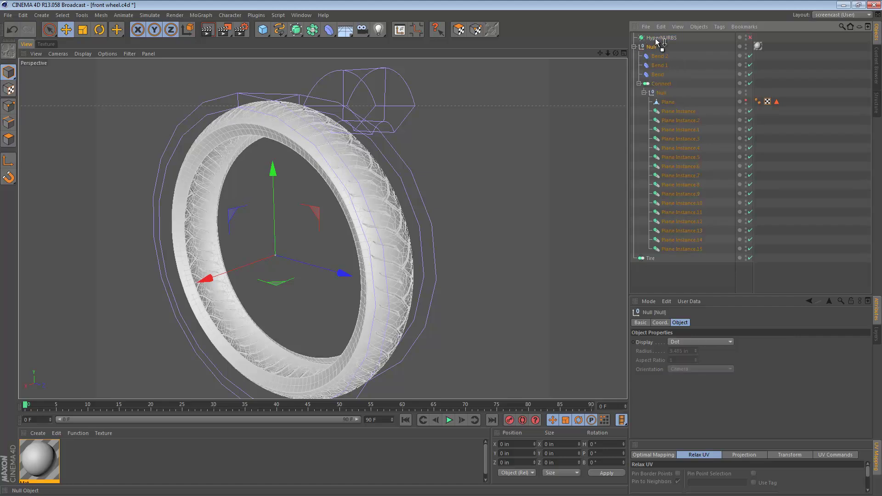
{"action": "left_click_drag", "start_coordinate": [656, 39], "coordinate": [657, 39]}
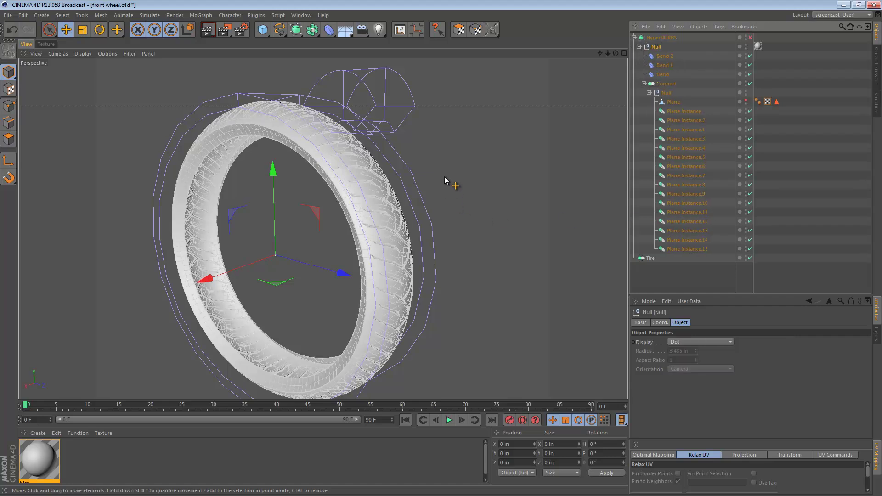
{"action": "left_click", "coordinate": [325, 195]}
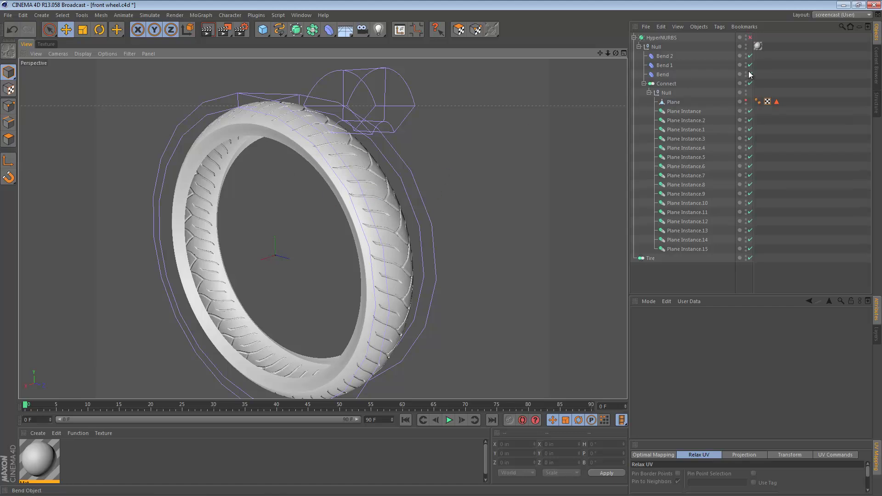
Hide the outlines of Bend 2, Bend 1 and Bend in the viewport
{"action": "left_click", "coordinate": [746, 54]}
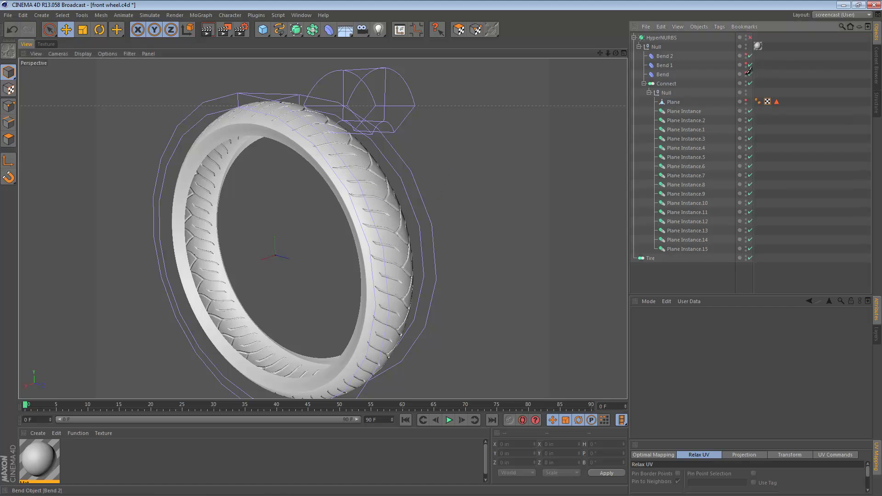
{"action": "left_click_drag", "start_coordinate": [747, 74], "coordinate": [746, 74]}
{"action": "mouse_move", "coordinate": [349, 154]}
{"action": "left_mouse_down", "text": "alt"}
{"action": "mouse_move", "coordinate": [279, 139]}
{"action": "mouse_move", "coordinate": [321, 143]}
{"action": "left_mouse_up", "text": "alt"}
Move HyperNURBS into the Null below the Bend deformers, nest Connect under it and select HyperNURBS
{"action": "left_click", "coordinate": [662, 37]}
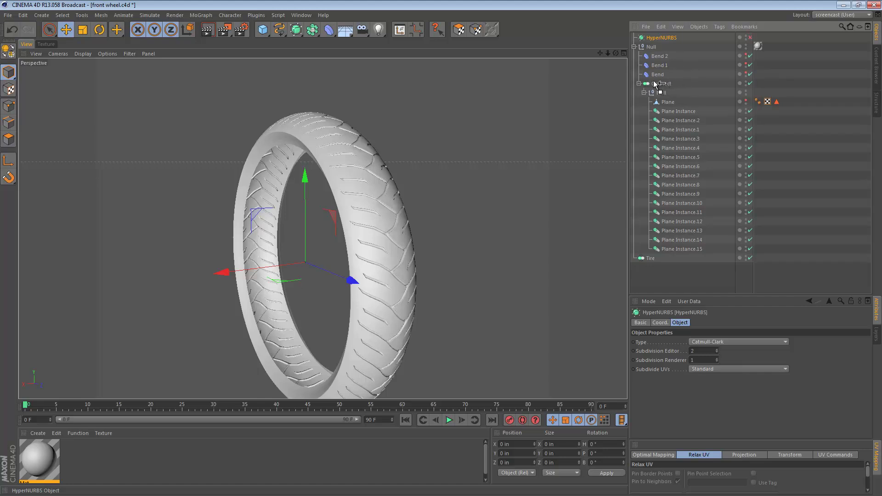
{"action": "left_click_drag", "start_coordinate": [656, 85], "coordinate": [663, 77]}
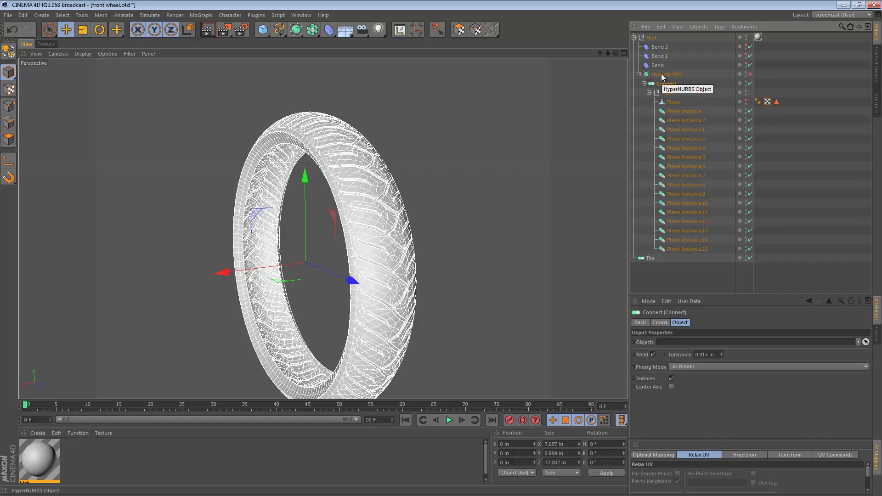
{"action": "left_click", "coordinate": [663, 76]}
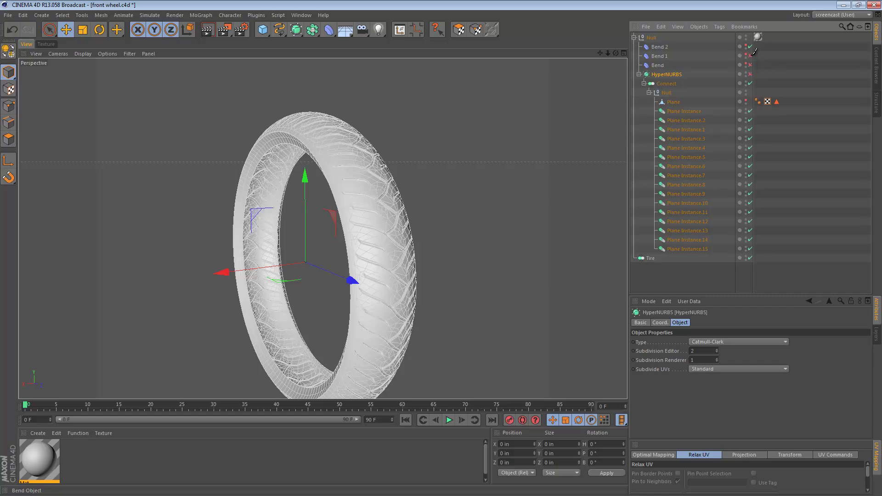
Disable Bend, Bend 1 and Bend 2 to flatten the tread strip, and enable HyperNURBS
{"action": "left_click_drag", "start_coordinate": [486, 97], "coordinate": [448, 158], "text": "alt"}
{"action": "right_click_drag", "start_coordinate": [469, 156], "coordinate": [464, 155], "text": "alt"}
{"action": "middle_click_drag", "start_coordinate": [464, 157], "coordinate": [391, 182], "text": "alt"}
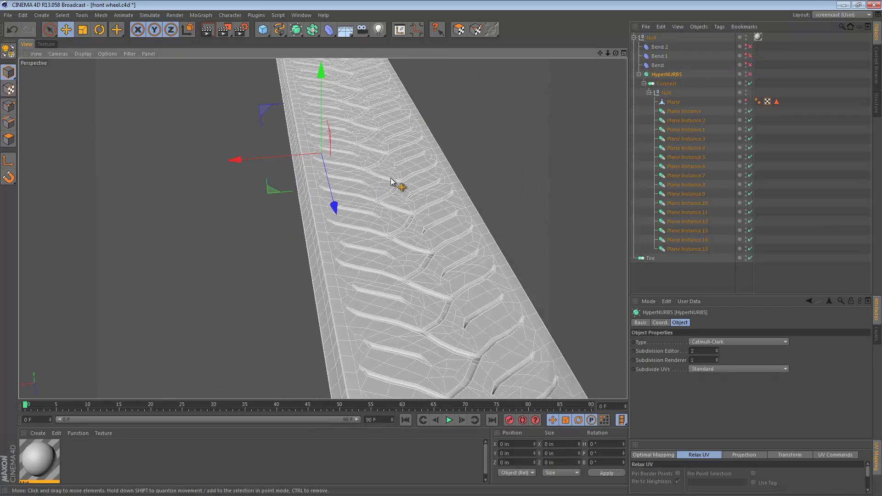
{"action": "left_click", "coordinate": [751, 47]}
{"action": "left_click_drag", "start_coordinate": [751, 65], "coordinate": [751, 45]}
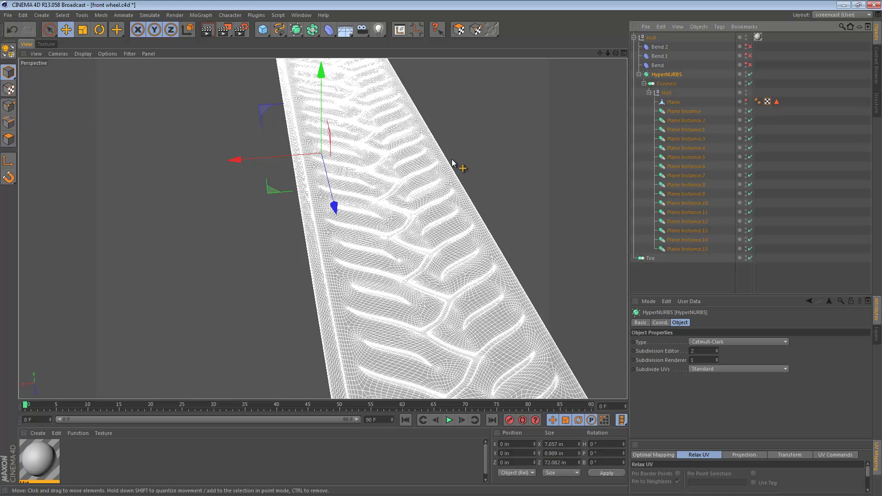
Set the HyperNURBS editor subdivision to 1, deselect it and examine the smoothed flat strip up close
{"action": "left_click", "coordinate": [708, 353]}
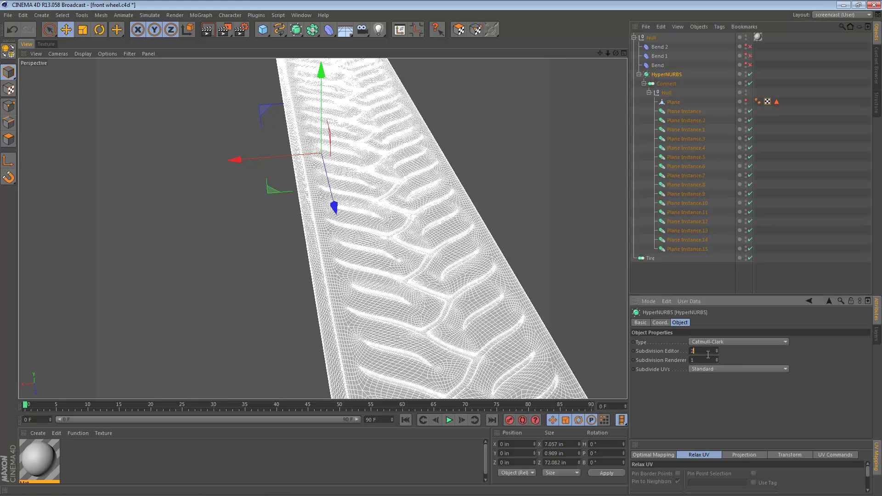
{"action": "key", "text": "Return"}
{"action": "left_click_drag", "start_coordinate": [371, 175], "coordinate": [422, 176], "text": "alt"}
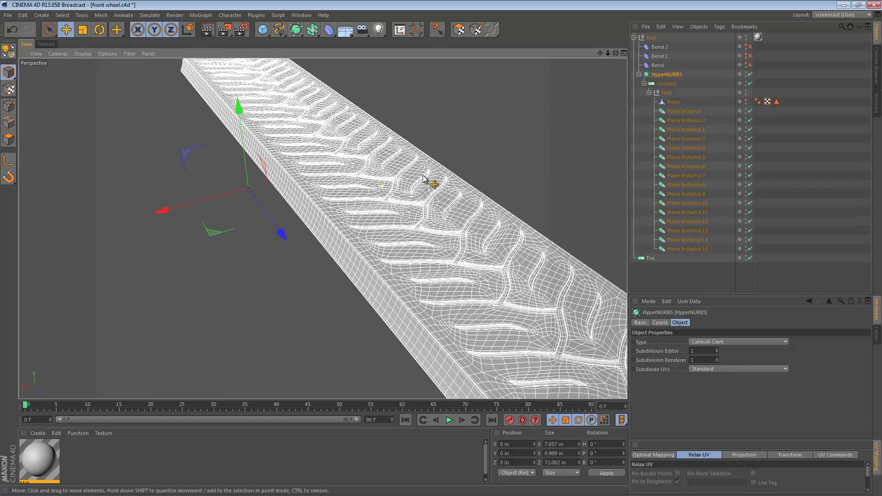
{"action": "left_click", "coordinate": [450, 160]}
{"action": "right_click_drag", "start_coordinate": [388, 187], "coordinate": [526, 195], "text": "alt"}
{"action": "left_click_drag", "start_coordinate": [476, 232], "coordinate": [445, 192], "text": "alt"}
{"action": "right_click_drag", "start_coordinate": [511, 156], "coordinate": [452, 166], "text": "alt"}
{"action": "middle_click_drag", "start_coordinate": [460, 160], "coordinate": [406, 149], "text": "alt"}
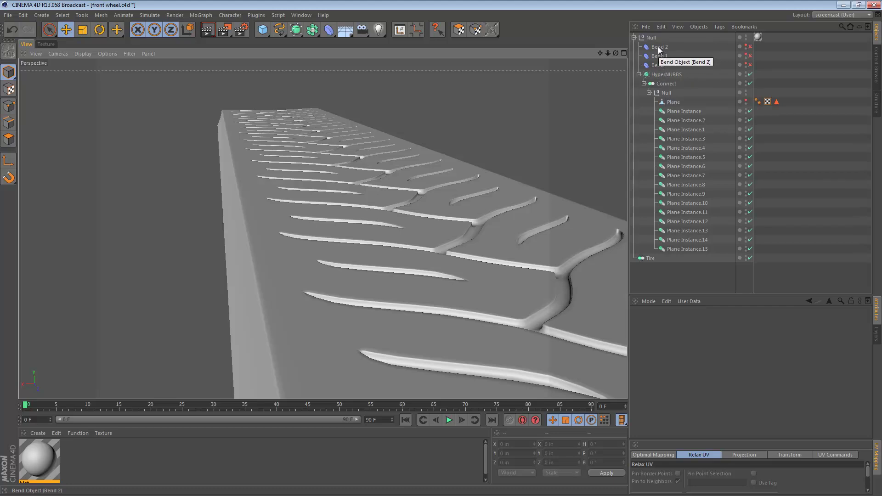
Enable all three Bend deformers and examine the smoothed grooves on the bent tire up close
{"action": "left_click", "coordinate": [751, 46]}
{"action": "left_click", "coordinate": [751, 65]}
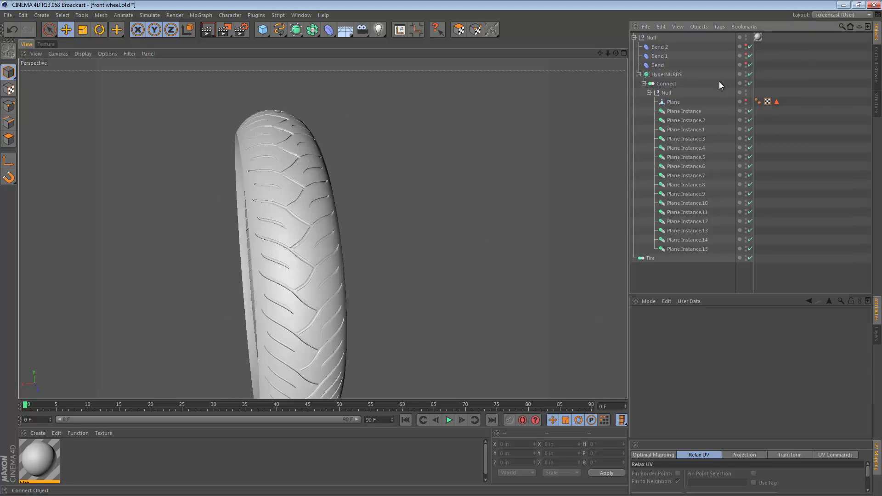
{"action": "scroll", "coordinate": [332, 205], "scroll_direction": "up", "scroll_amount": 10}
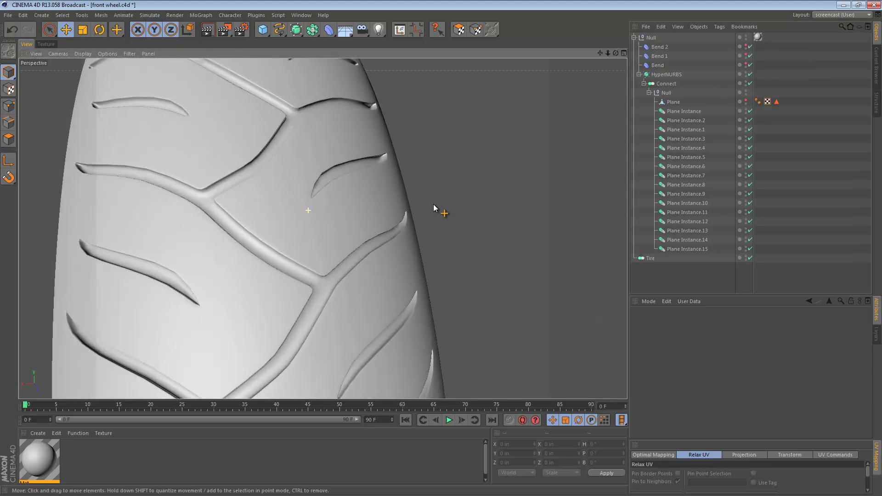
{"action": "left_click_drag", "start_coordinate": [412, 186], "coordinate": [456, 283], "text": "alt"}
{"action": "right_click_drag", "start_coordinate": [302, 268], "coordinate": [319, 268], "text": "alt"}
{"action": "left_click_drag", "start_coordinate": [280, 258], "coordinate": [309, 292], "text": "alt"}
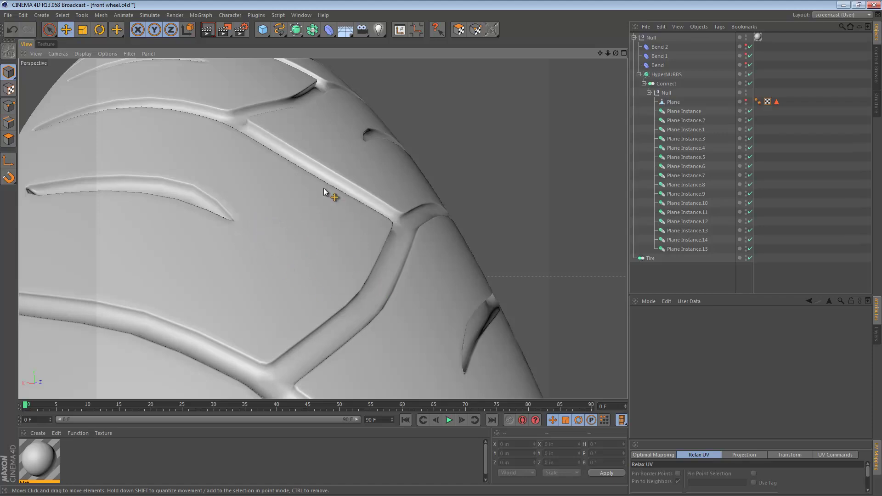
{"action": "left_click_drag", "start_coordinate": [335, 192], "coordinate": [320, 236], "text": "alt"}
{"action": "left_click_drag", "start_coordinate": [308, 202], "coordinate": [339, 181], "text": "alt"}
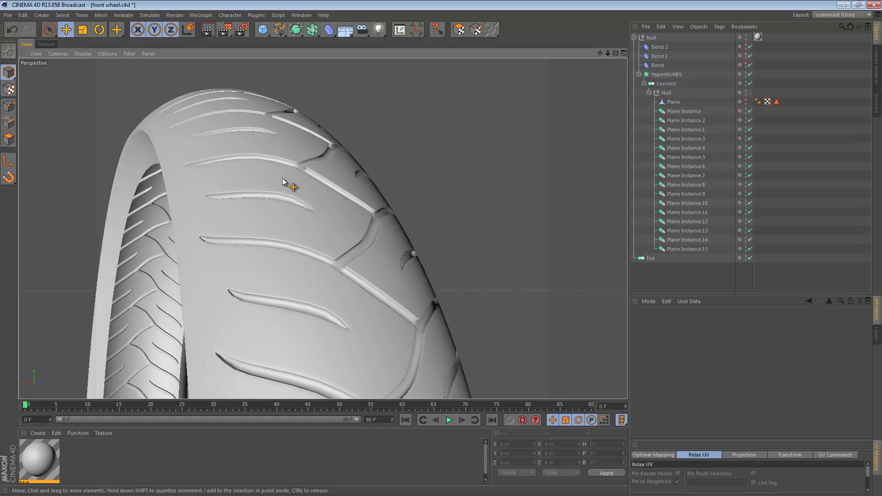
Examine the bent tire with the inner HyperNURBS from several angles and distances
{"action": "left_click_drag", "start_coordinate": [282, 177], "coordinate": [268, 156], "text": "alt"}
{"action": "middle_click_drag", "start_coordinate": [269, 156], "coordinate": [353, 176], "text": "alt"}
{"action": "right_click_drag", "start_coordinate": [358, 179], "coordinate": [314, 195], "text": "alt"}
{"action": "left_click_drag", "start_coordinate": [313, 195], "coordinate": [345, 197], "text": "alt"}
{"action": "middle_click_drag", "start_coordinate": [352, 196], "coordinate": [375, 140], "text": "alt"}
{"action": "right_click_drag", "start_coordinate": [329, 162], "coordinate": [295, 162], "text": "alt"}
{"action": "left_click_drag", "start_coordinate": [312, 146], "coordinate": [353, 220], "text": "alt"}
{"action": "right_click_drag", "start_coordinate": [356, 180], "coordinate": [432, 184], "text": "alt"}
Disable all three Bend deformers again and view the flat tread strip
{"action": "left_click_drag", "start_coordinate": [750, 47], "coordinate": [752, 77]}
{"action": "right_click_drag", "start_coordinate": [522, 158], "coordinate": [330, 195], "text": "alt"}
{"action": "left_click_drag", "start_coordinate": [329, 192], "coordinate": [305, 180], "text": "alt"}
{"action": "left_click_drag", "start_coordinate": [394, 180], "coordinate": [368, 219], "text": "alt"}
Display mesh lines on the flat strip and examine the subdivided polygons around the grooves
{"action": "key", "text": "n"}
{"action": "key", "text": "b"}
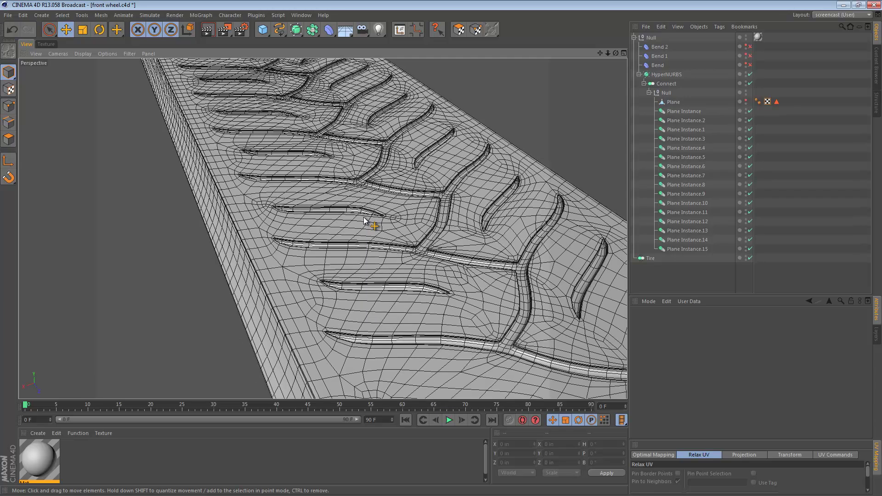
{"action": "mouse_move", "coordinate": [370, 222]}
{"action": "right_mouse_down", "text": "alt"}
{"action": "mouse_move", "coordinate": [456, 217]}
{"action": "mouse_move", "coordinate": [408, 237]}
{"action": "right_mouse_up", "text": "alt"}
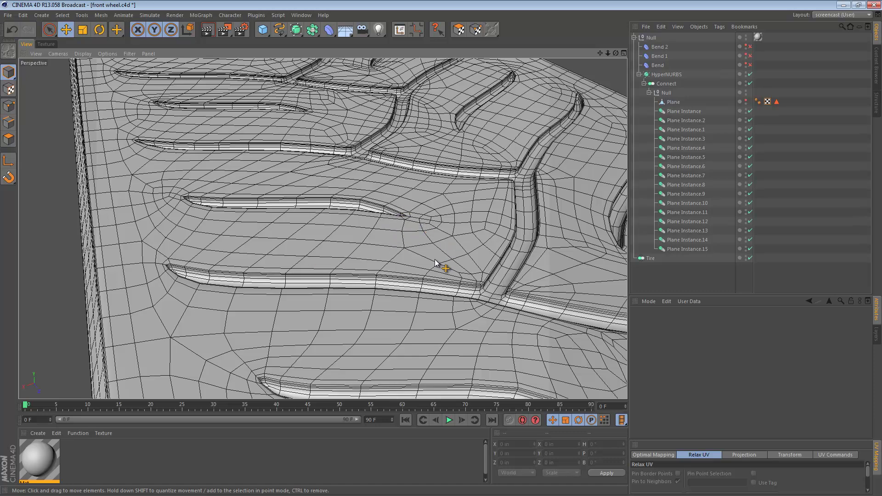
{"action": "right_click_drag", "start_coordinate": [498, 217], "coordinate": [457, 222], "text": "alt"}
{"action": "mouse_move", "coordinate": [457, 222]}
{"action": "middle_mouse_down", "text": "alt"}
{"action": "mouse_move", "coordinate": [381, 230]}
{"action": "mouse_move", "coordinate": [432, 221]}
{"action": "middle_mouse_up", "text": "alt"}
{"action": "left_click_drag", "start_coordinate": [432, 223], "coordinate": [376, 179], "text": "alt"}
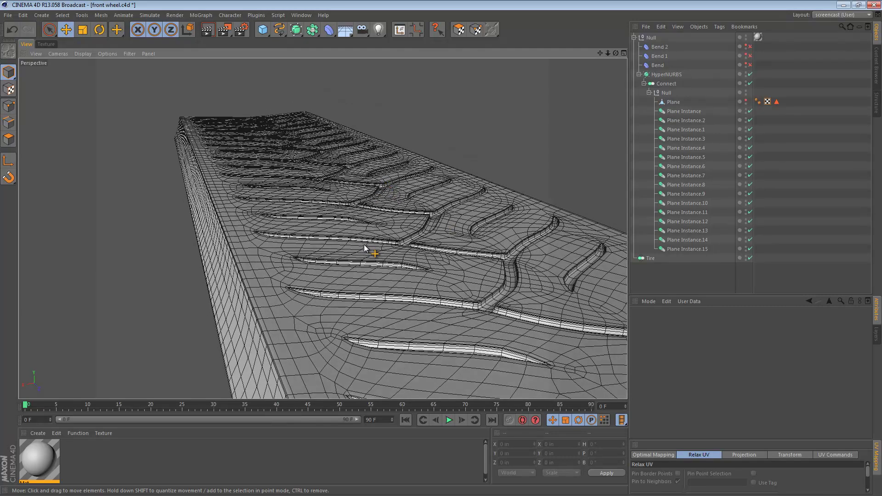
Hide the mesh lines and view the flat tread strip with plain shading
{"action": "key", "text": "n"}
{"action": "key", "text": "a"}
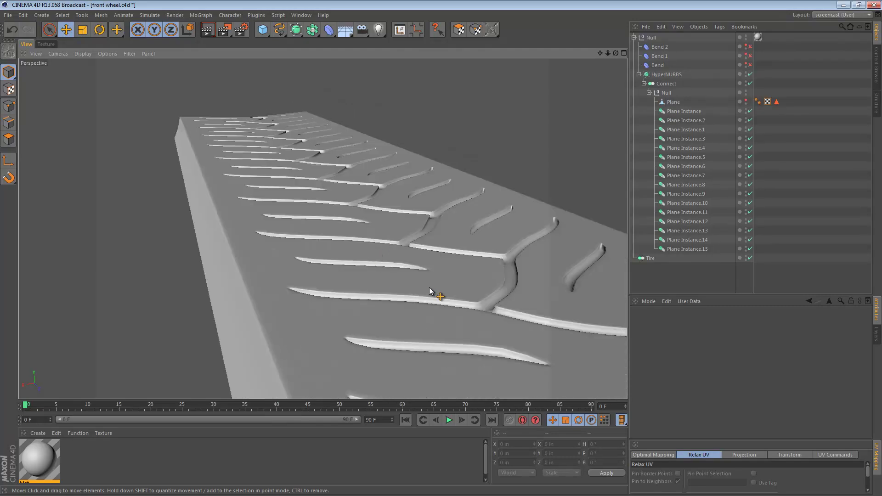
{"action": "left_click_drag", "start_coordinate": [434, 290], "coordinate": [512, 186], "text": "alt"}
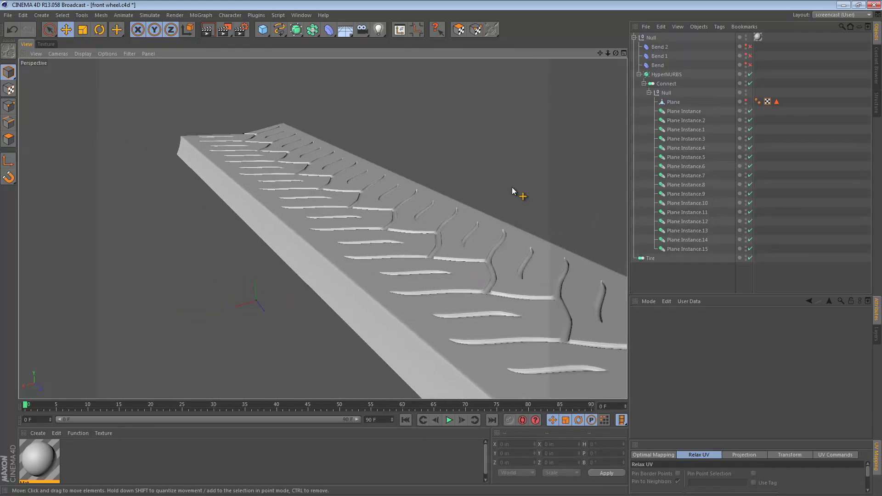
Enable and select only Bend 2, and examine the edge it curves along the tread strip
{"action": "left_click", "coordinate": [749, 47]}
{"action": "left_click", "coordinate": [751, 46]}
{"action": "left_click", "coordinate": [661, 46]}
{"action": "left_click_drag", "start_coordinate": [449, 250], "coordinate": [337, 216], "text": "alt"}
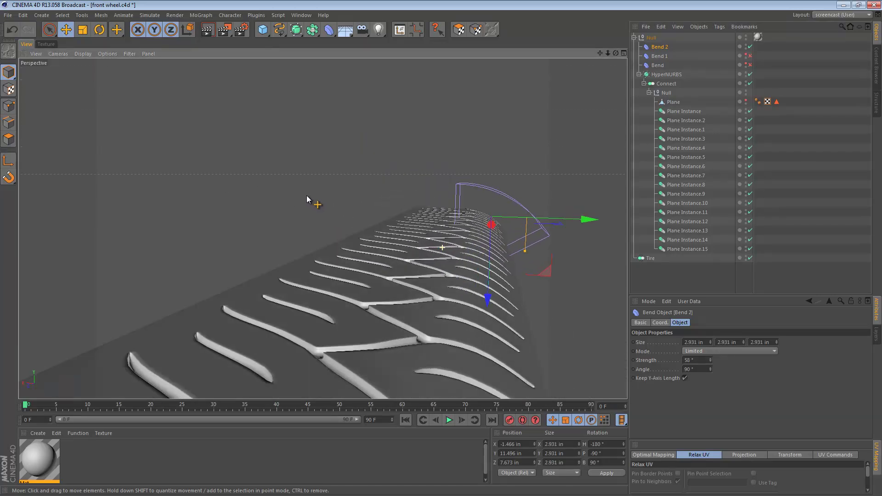
{"action": "left_click_drag", "start_coordinate": [304, 198], "coordinate": [271, 194], "text": "alt"}
Select HyperNURBS and examine its subdivided mesh along the curved edge up close
{"action": "left_click", "coordinate": [666, 74]}
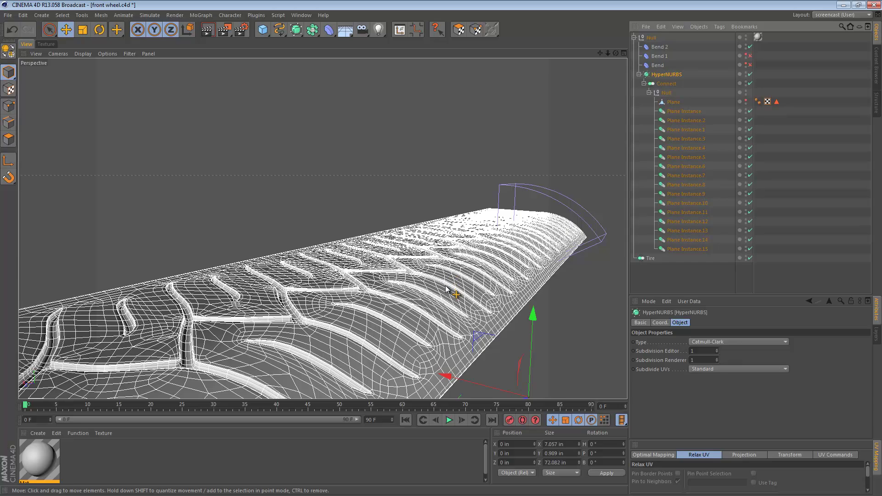
{"action": "scroll", "coordinate": [448, 288], "scroll_direction": "up", "scroll_amount": 5}
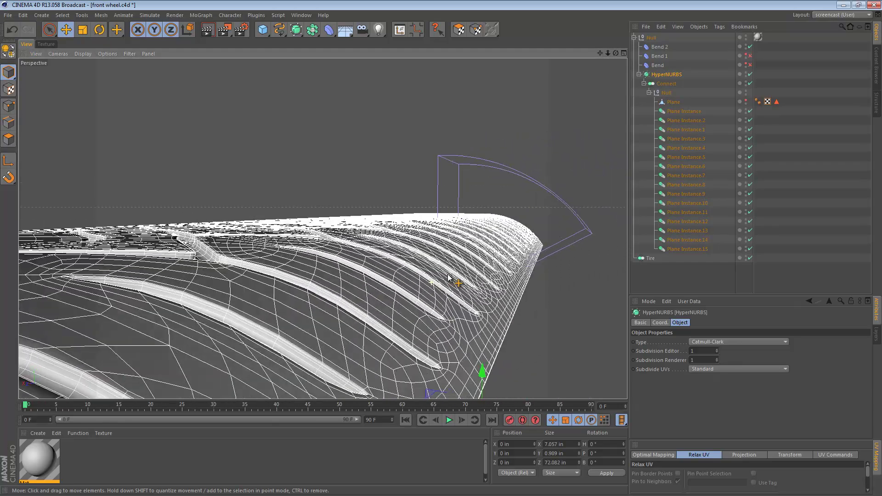
{"action": "scroll", "coordinate": [448, 280], "scroll_direction": "up", "scroll_amount": 3}
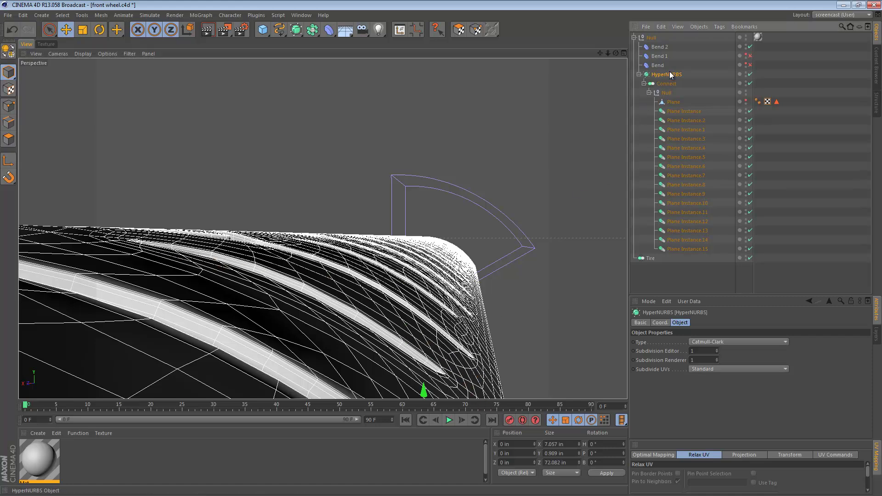
Set the HyperNURBS editor subdivision to 0 and examine the coarser mesh along the curved tread strip
{"action": "left_click", "coordinate": [703, 351]}
{"action": "type", "text": "0"}
{"action": "key", "text": "Return"}
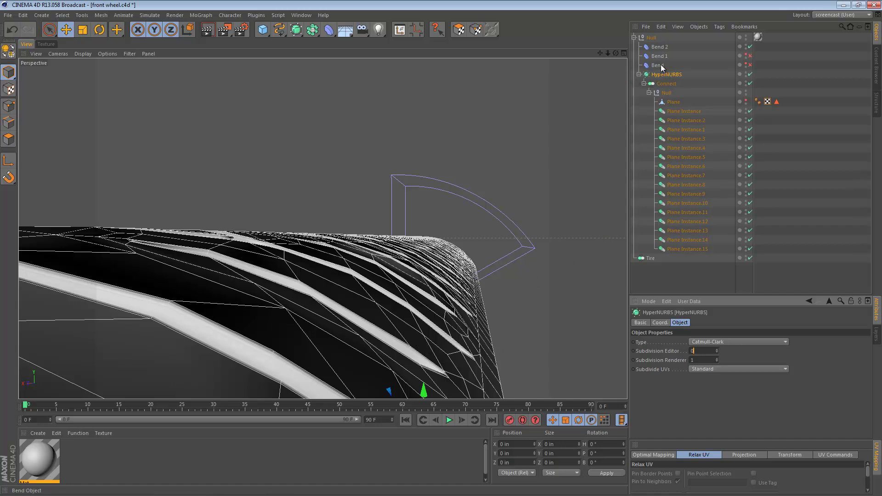
{"action": "right_click_drag", "start_coordinate": [451, 249], "coordinate": [427, 266], "text": "alt"}
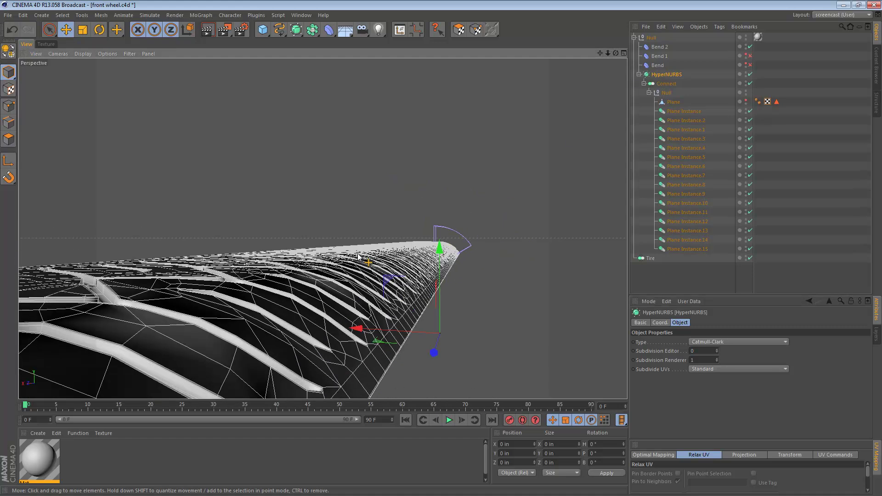
{"action": "left_click_drag", "start_coordinate": [427, 266], "coordinate": [475, 282], "text": "alt"}
Enable the Bend and Bend 1 deformers to curl the tread strip into the full tire
{"action": "left_click", "coordinate": [751, 65]}
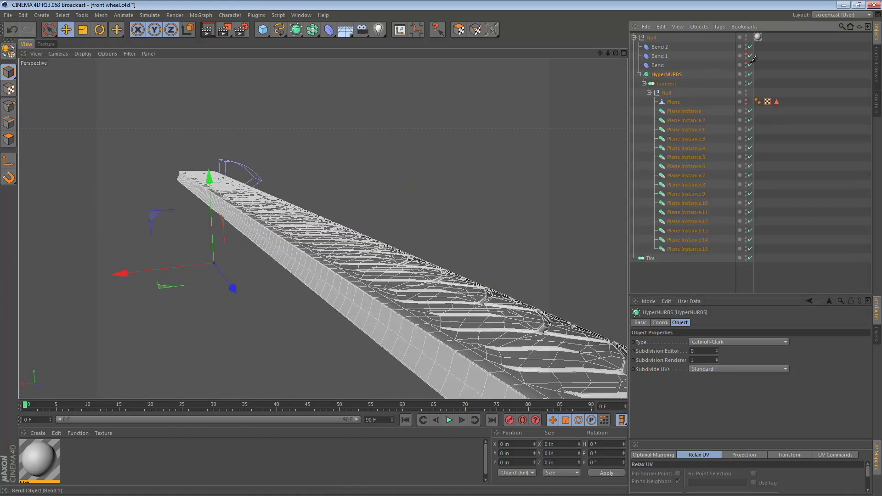
{"action": "scroll", "coordinate": [271, 195], "scroll_direction": "up", "scroll_amount": 8}
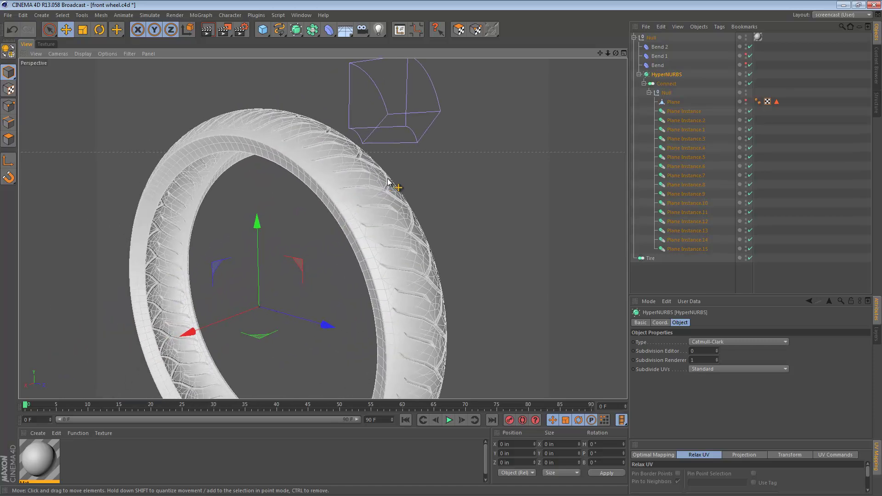
{"action": "left_click_drag", "start_coordinate": [387, 181], "coordinate": [338, 198], "text": "alt"}
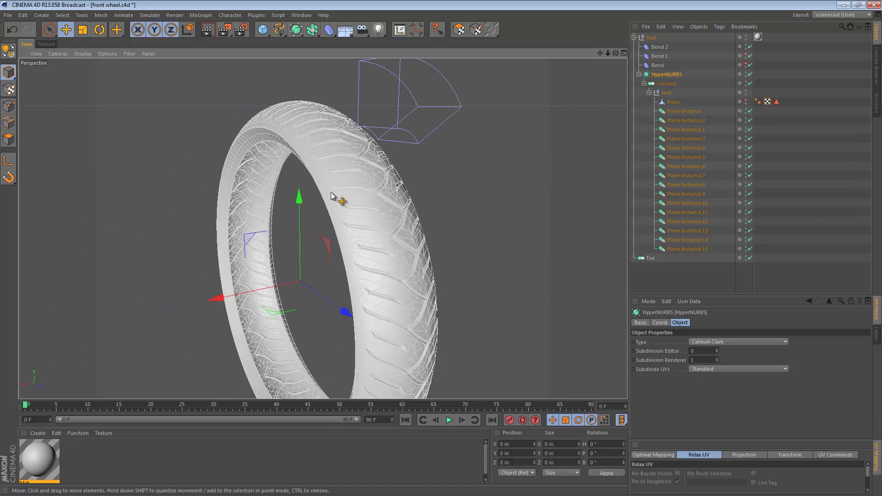
Hide the Bend 2 deformer's cage in the viewport and view the unsubdivided tire
{"action": "double_click", "coordinate": [745, 55]}
{"action": "double_click", "coordinate": [745, 47]}
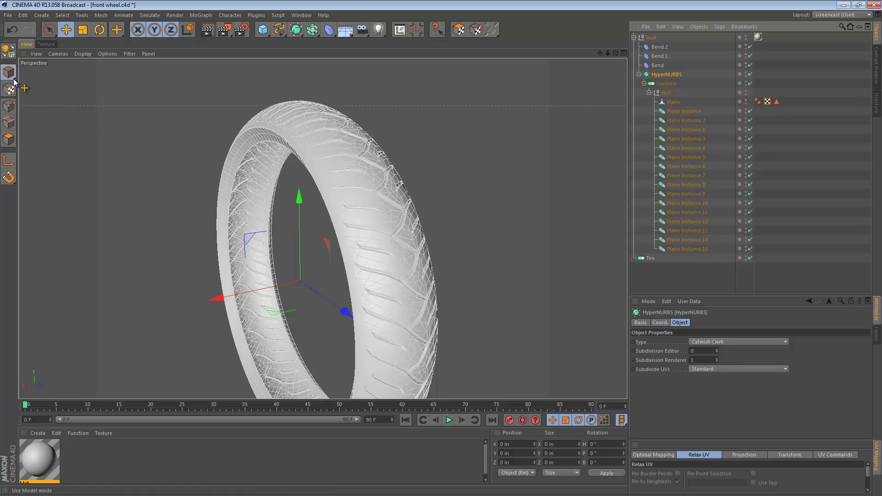
{"action": "left_click", "coordinate": [40, 92]}
{"action": "left_click_drag", "start_coordinate": [341, 197], "coordinate": [511, 148], "text": "alt"}
Set the HyperNURBS editor subdivision to 1, deselect all objects, and examine the smoothed grooves around the tire
{"action": "left_click", "coordinate": [667, 74]}
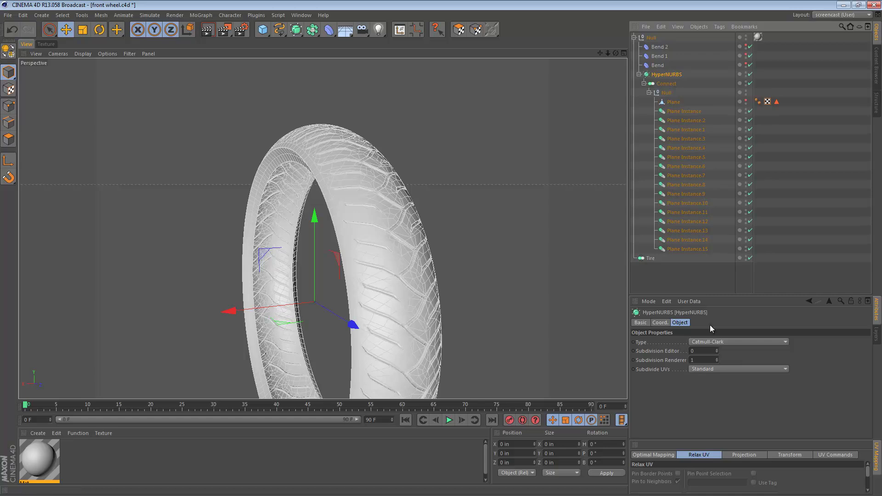
{"action": "double_click", "coordinate": [705, 351]}
{"action": "type", "text": "1"}
{"action": "key", "text": "Return"}
{"action": "left_click", "coordinate": [720, 283]}
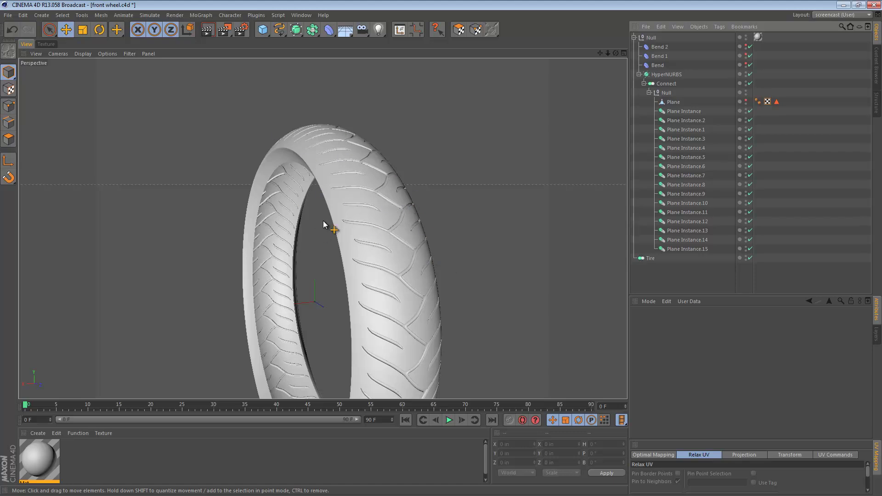
{"action": "scroll", "coordinate": [394, 191], "scroll_direction": "up", "scroll_amount": 8}
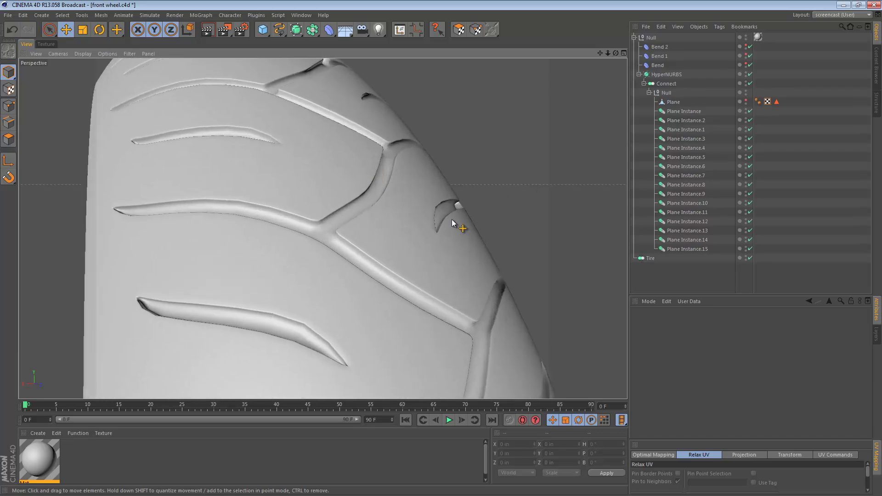
{"action": "left_click_drag", "start_coordinate": [376, 201], "coordinate": [448, 238], "text": "alt"}
{"action": "right_click_drag", "start_coordinate": [448, 238], "coordinate": [351, 244], "text": "alt"}
{"action": "left_click_drag", "start_coordinate": [350, 247], "coordinate": [363, 203], "text": "alt"}
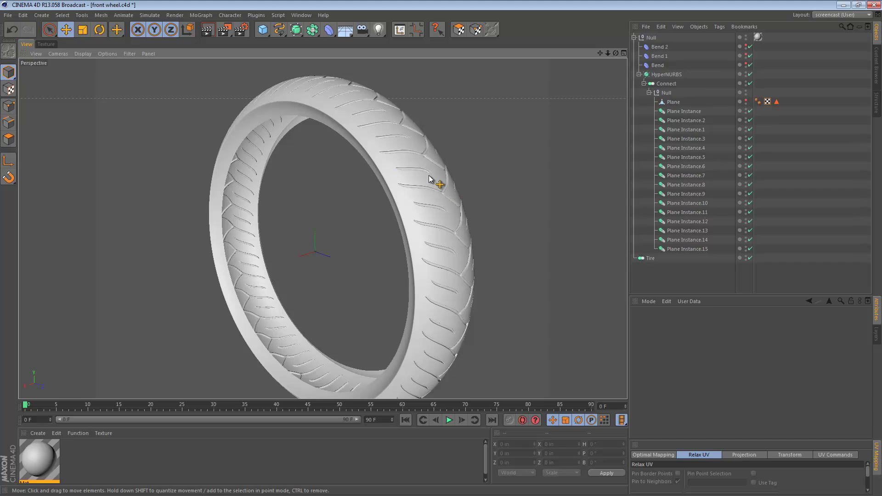